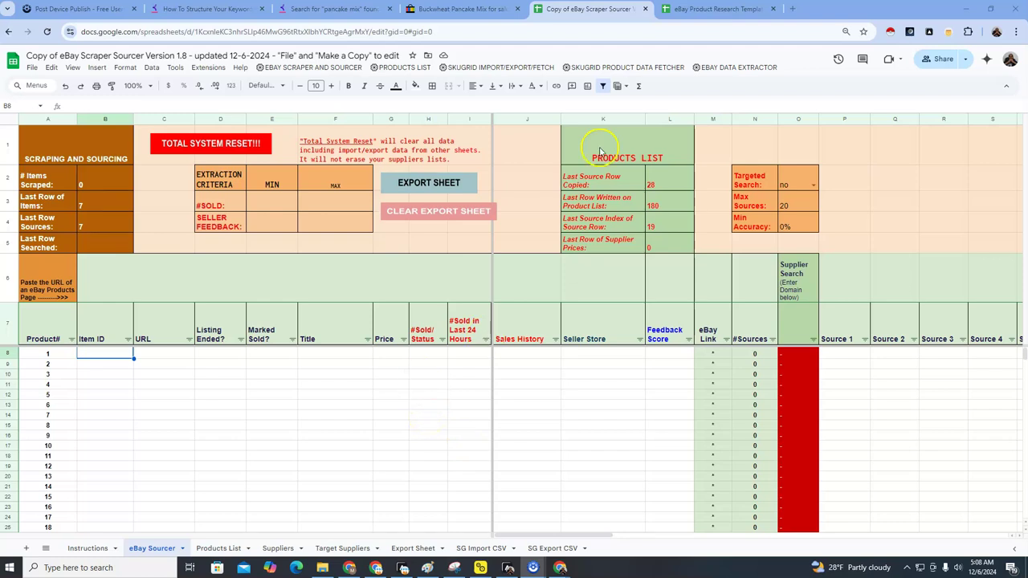
Step: Look over the eBay buckwheat pancake mix sold results alongside the Sourcer spreadsheet
left_click(448, 9)
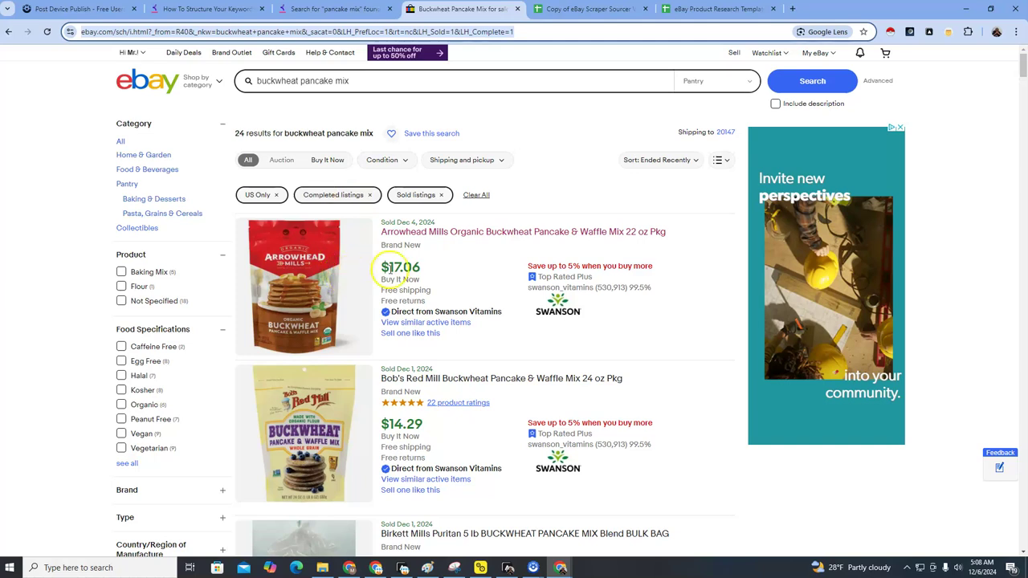
scroll(448, 310, "down", 3)
scroll(504, 112, "up", 3)
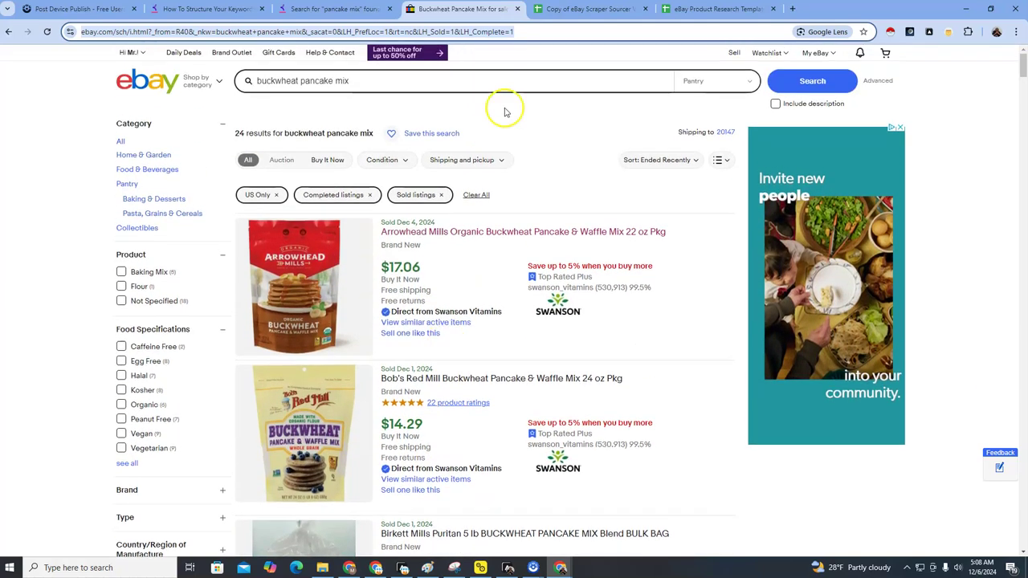
left_click(569, 10)
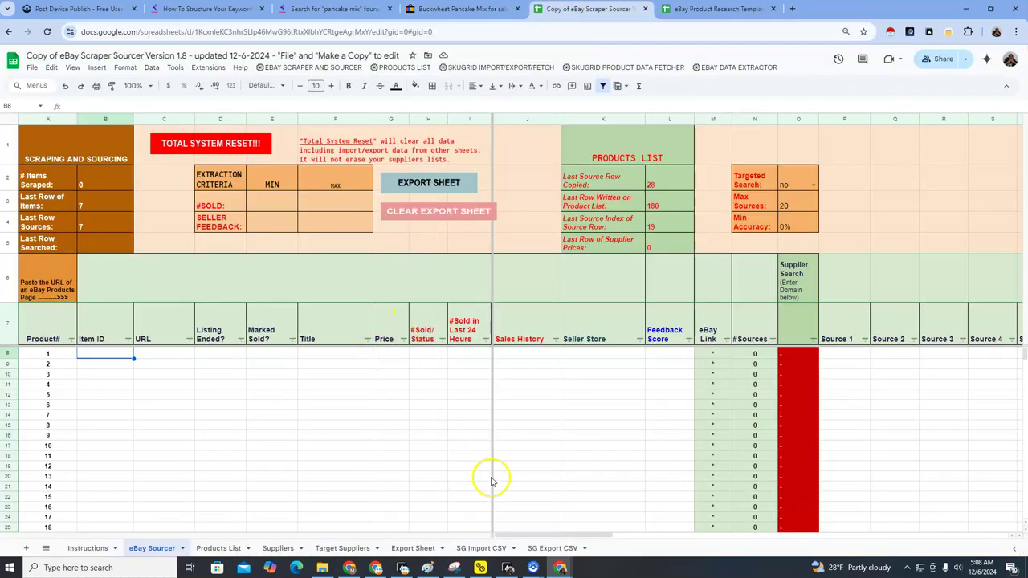
left_click_drag(562, 535, 615, 534)
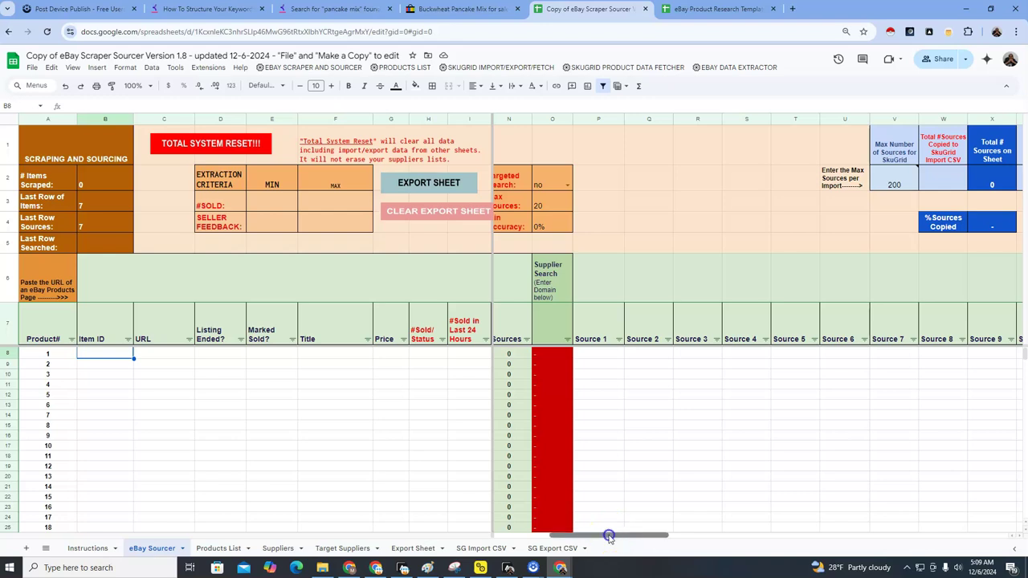
left_click_drag(610, 535, 544, 536)
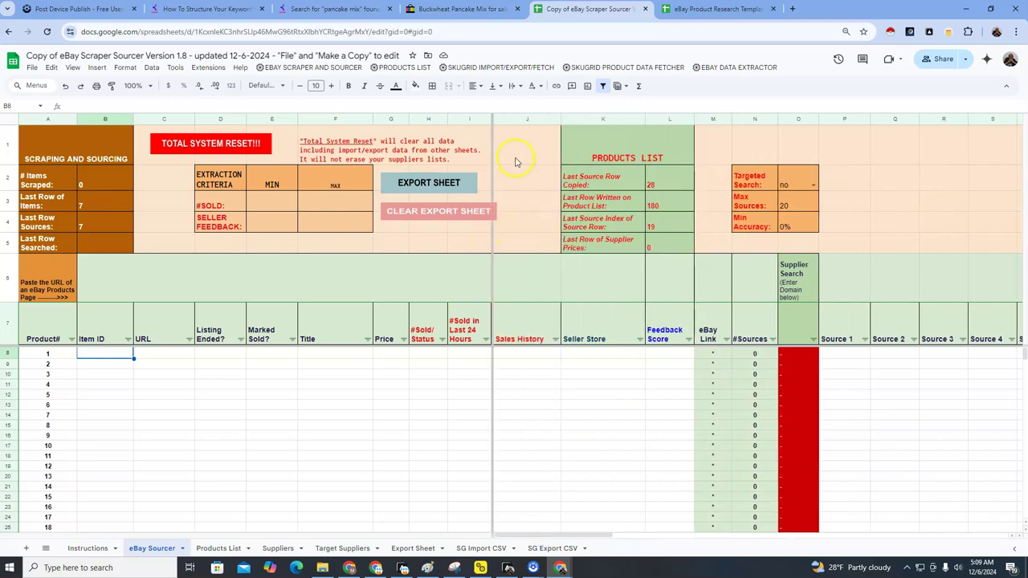
Step: Copy the eBay sold-listings search address and paste it into cell B6, then select B8
left_click(462, 9)
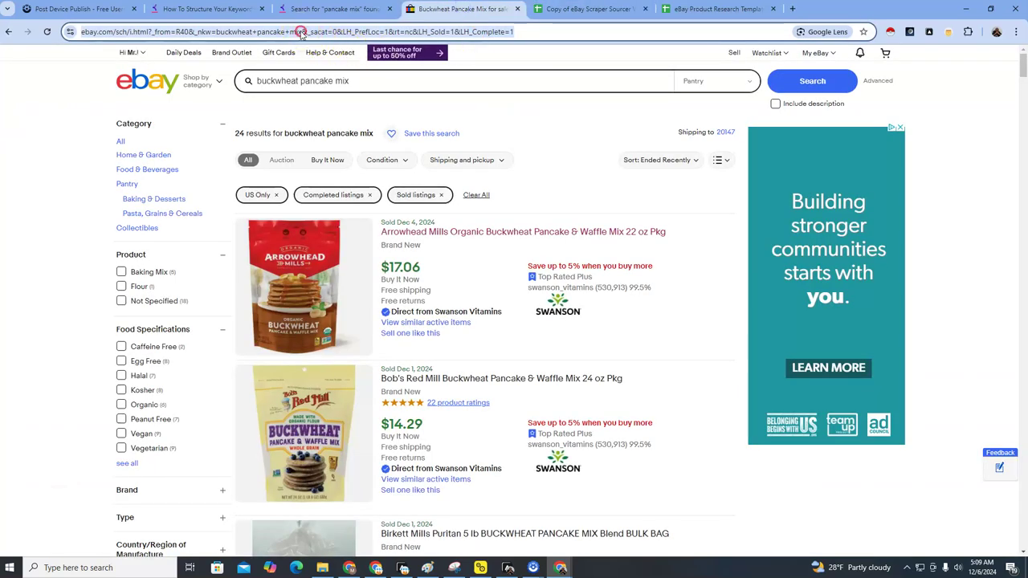
right_click(300, 31)
left_click(333, 132)
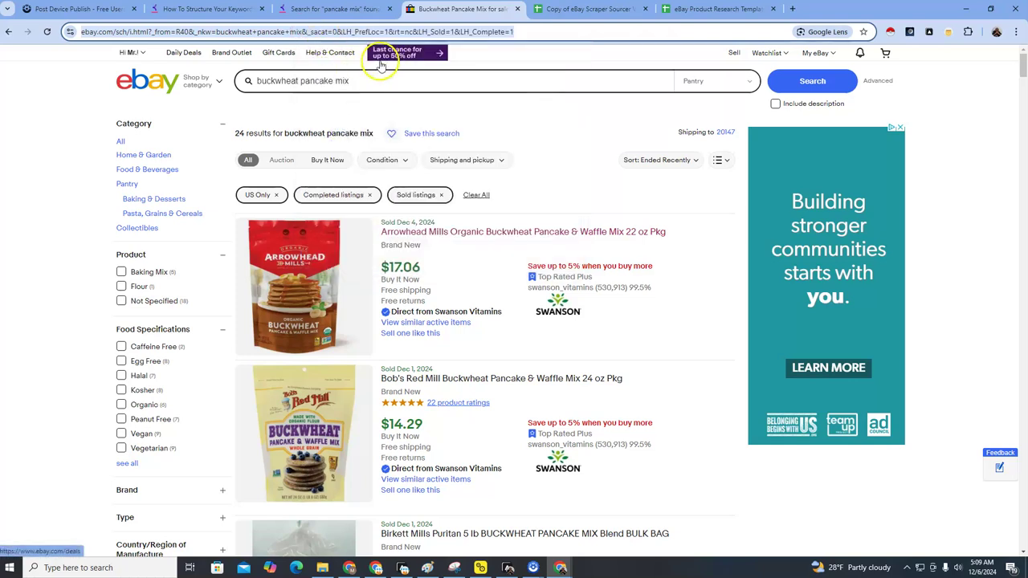
left_click(589, 9)
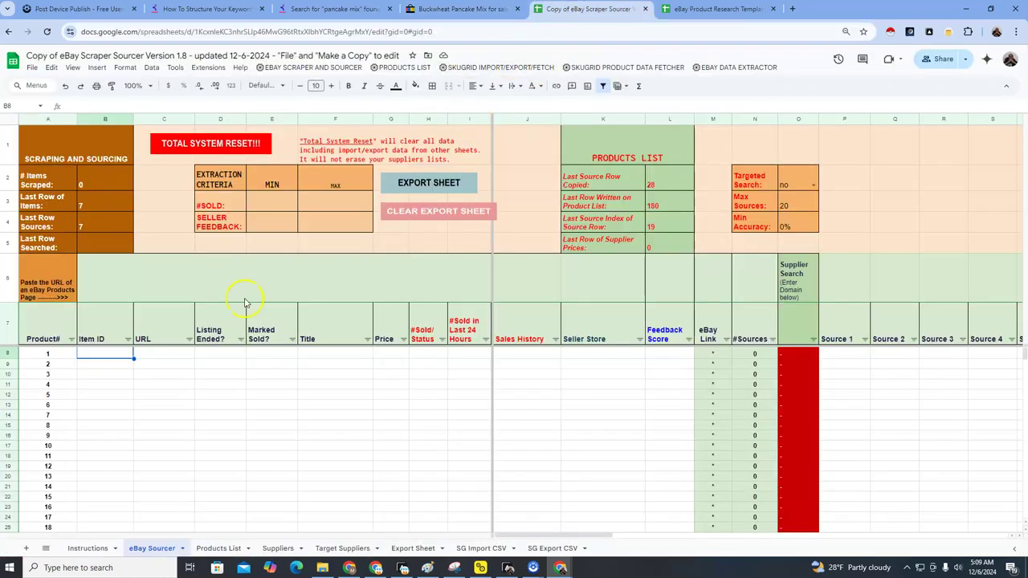
right_click(143, 278)
left_click(151, 233)
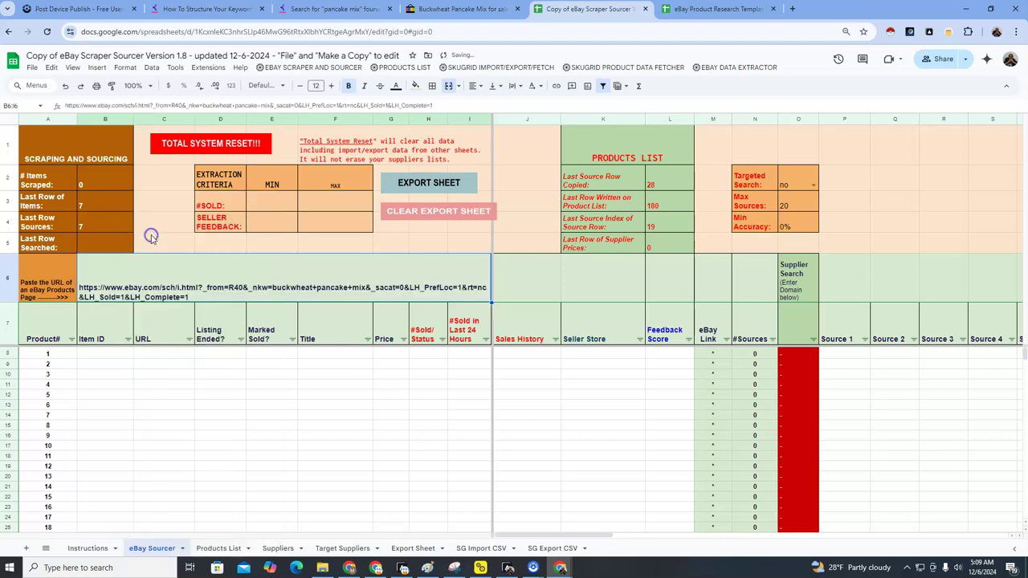
left_click(418, 9)
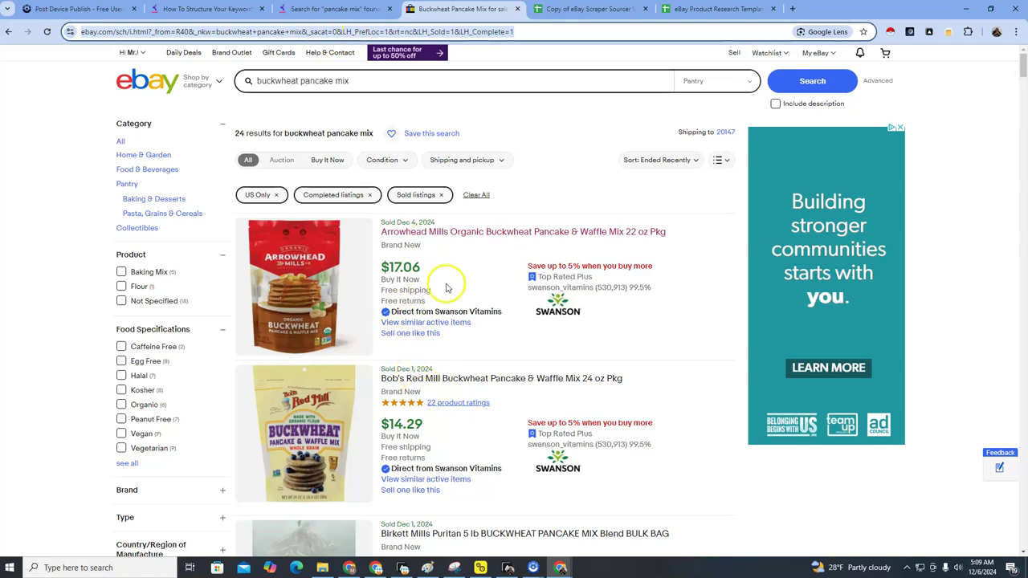
left_click(566, 12)
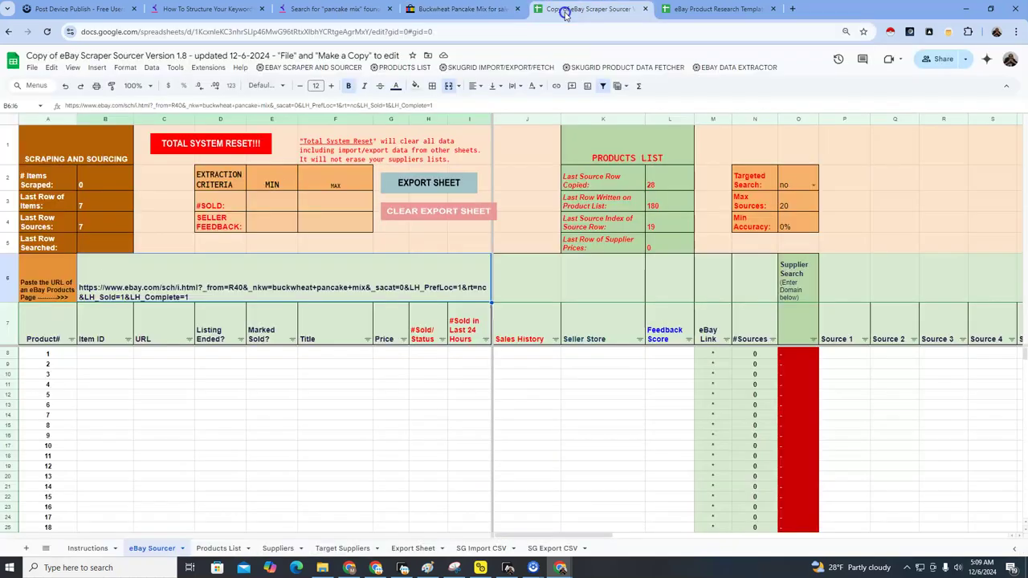
left_click(114, 357)
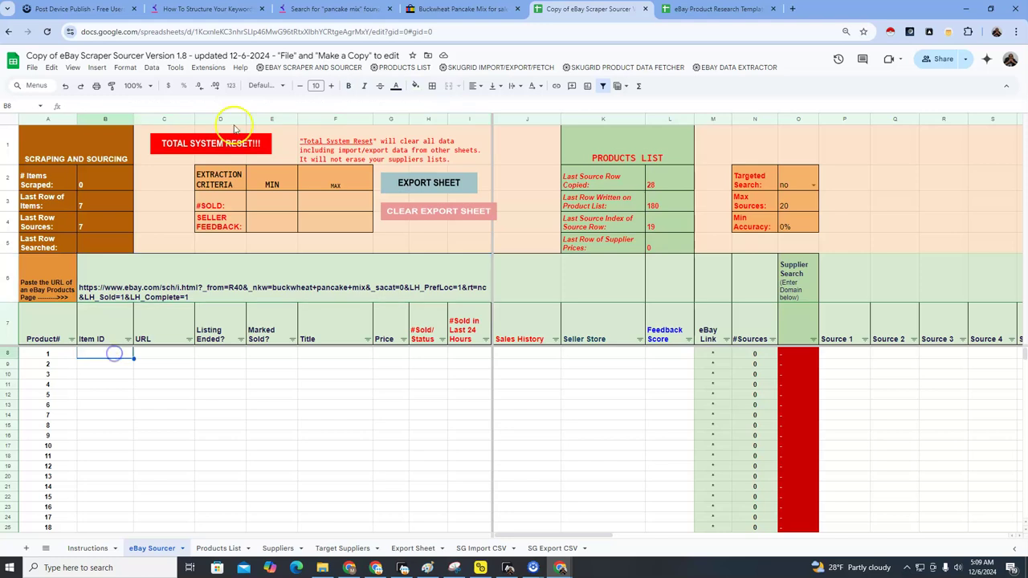
Step: Run Extract Current Ebay Page and scroll through the 37 scraped pancake-mix listings
left_click(298, 67)
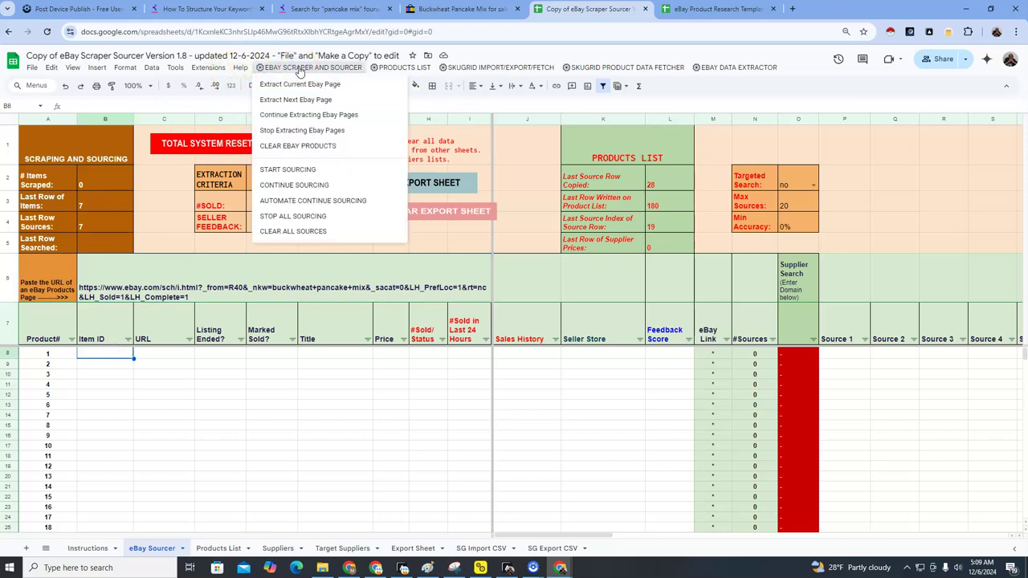
left_click(293, 84)
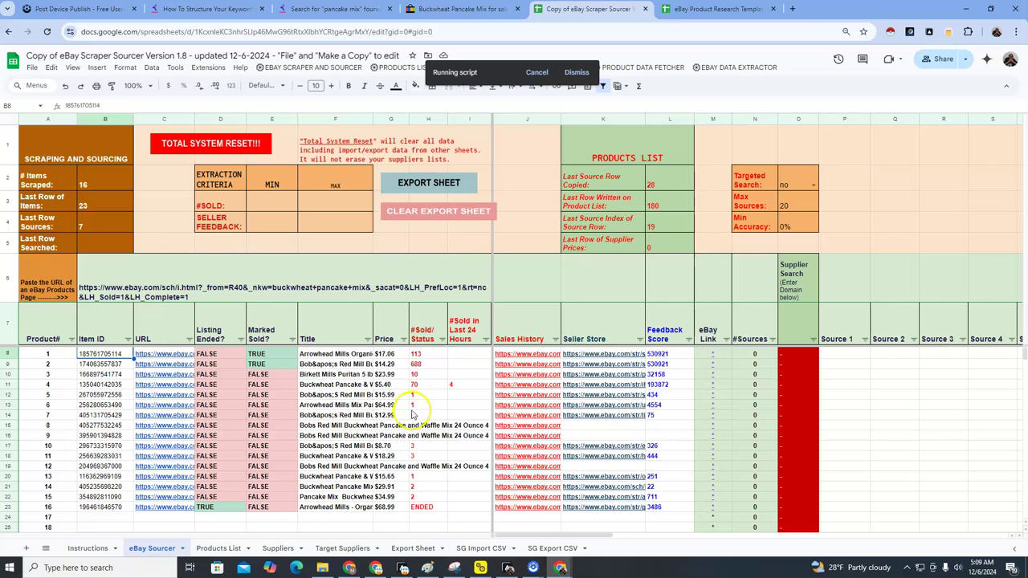
scroll(450, 411, "down", 3)
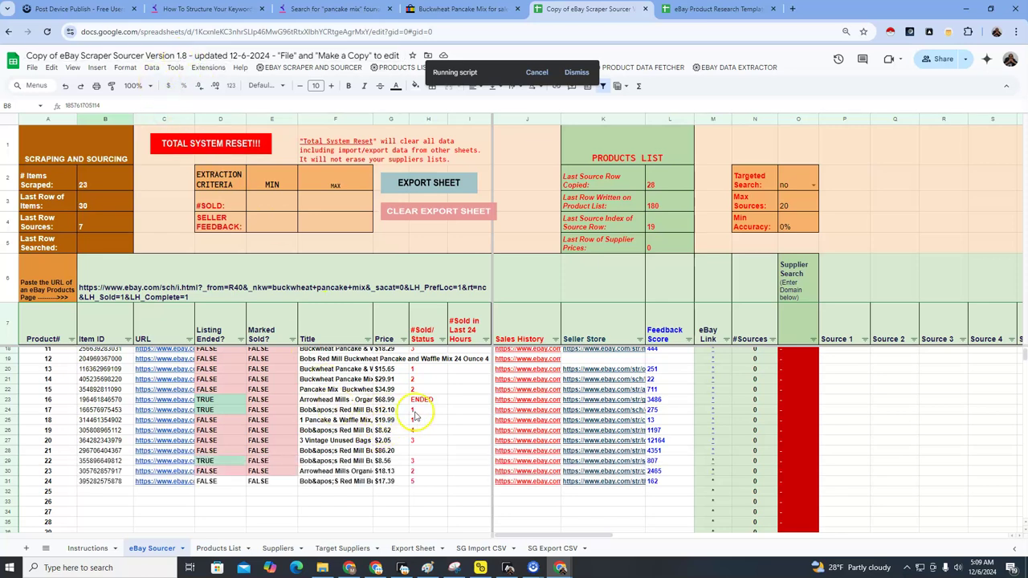
scroll(558, 433, "down", 2)
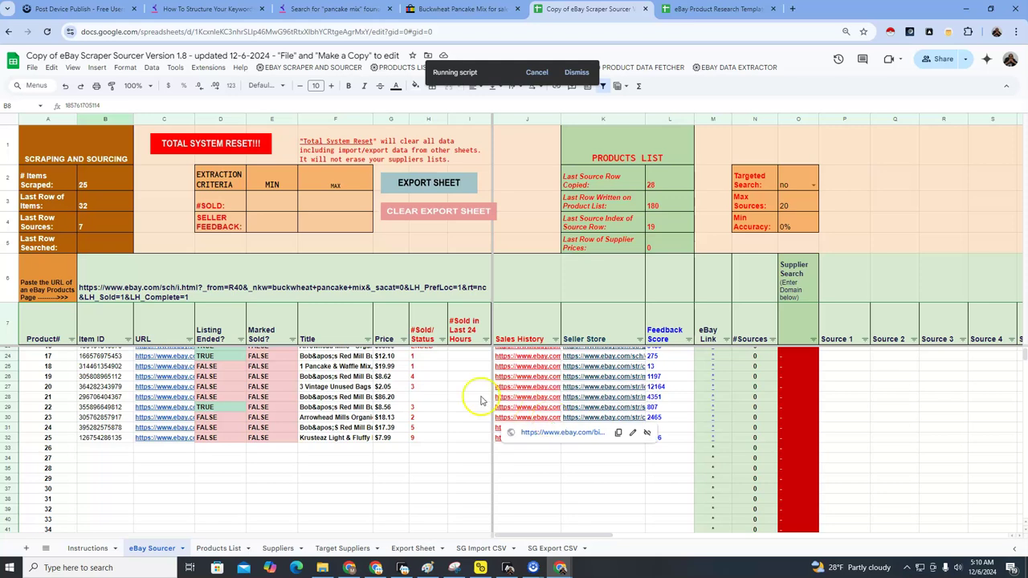
scroll(430, 385, "up", 5)
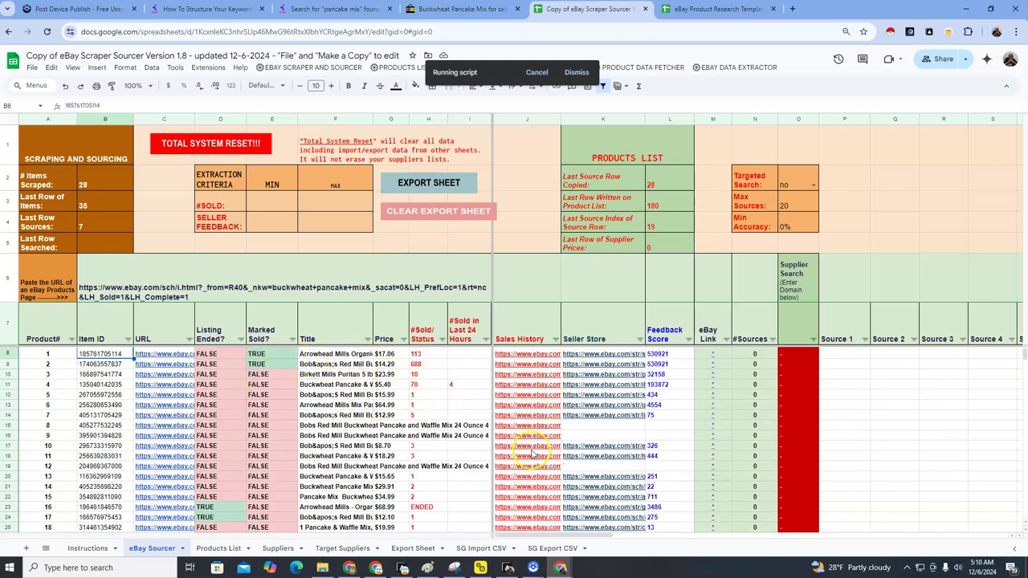
scroll(462, 379, "down", 3)
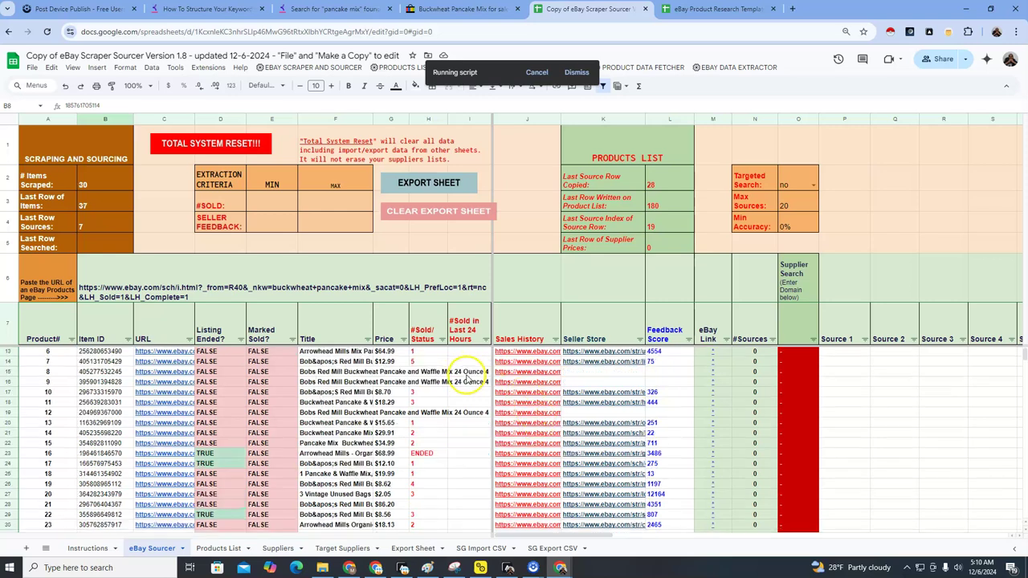
scroll(434, 382, "down", 3)
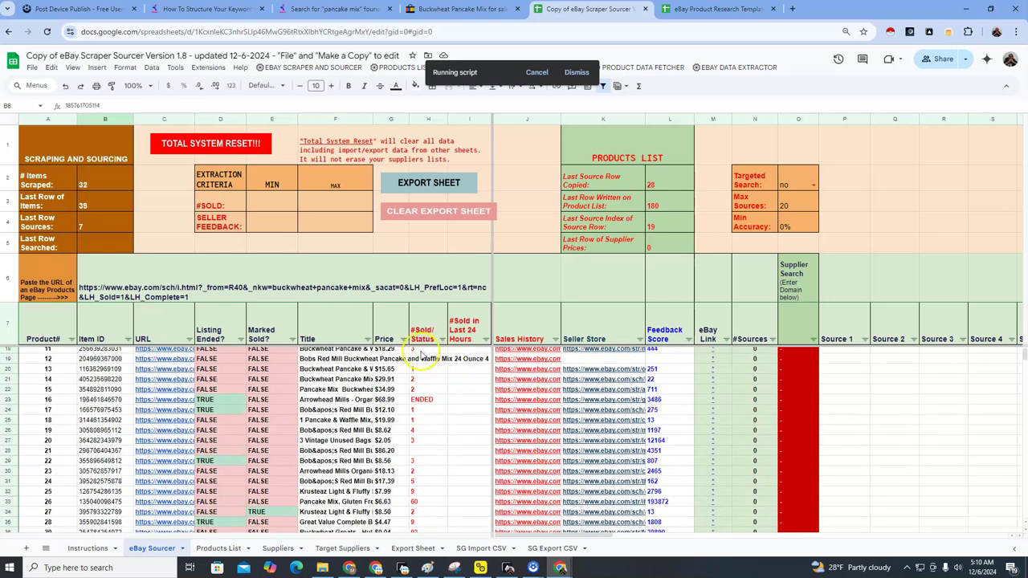
scroll(443, 406, "down", 6)
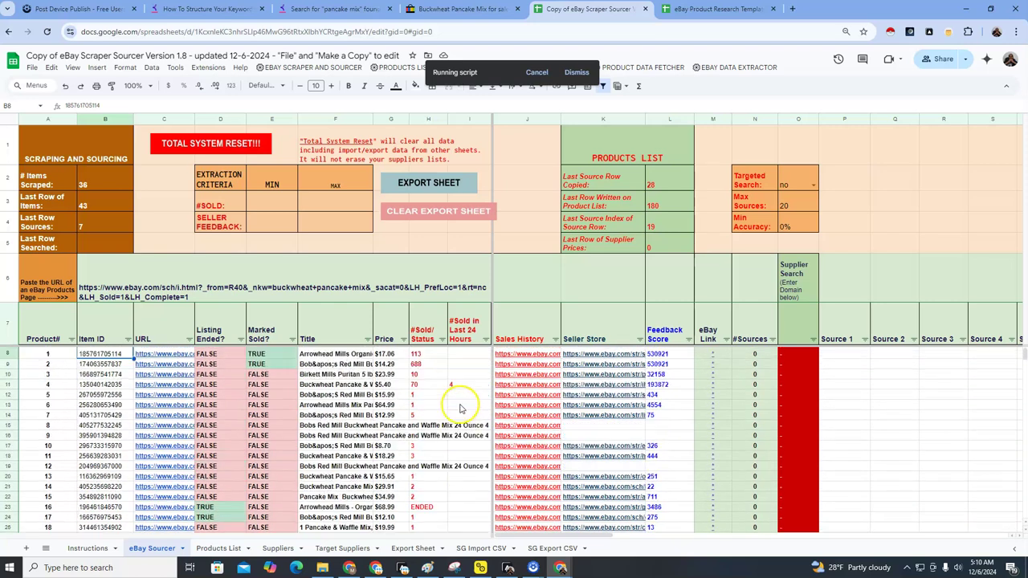
Step: Open row 9's Bob's Red Mill 24 oz listing and its Item Purchase History page
left_click(175, 365)
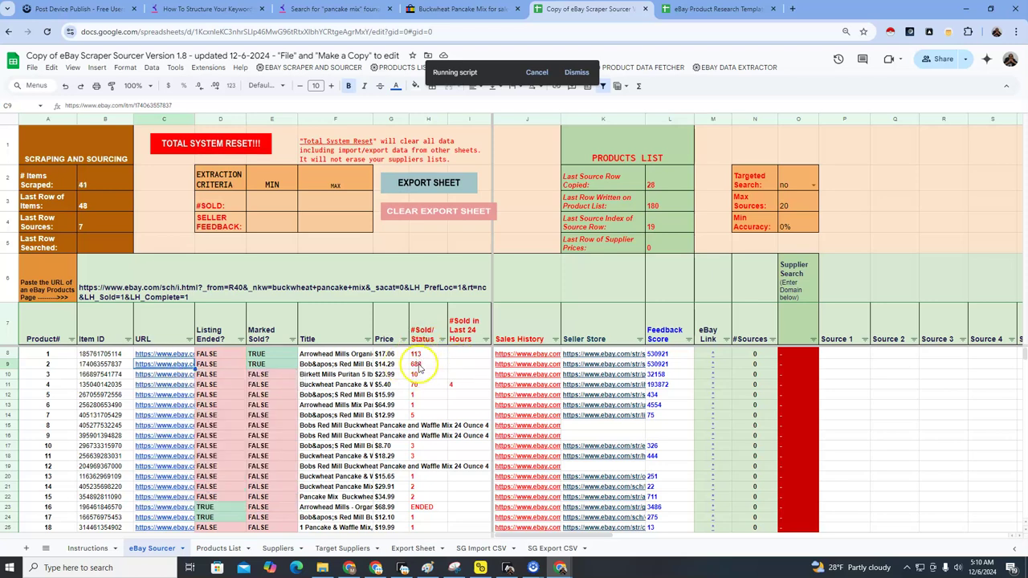
mouse_move(166, 366)
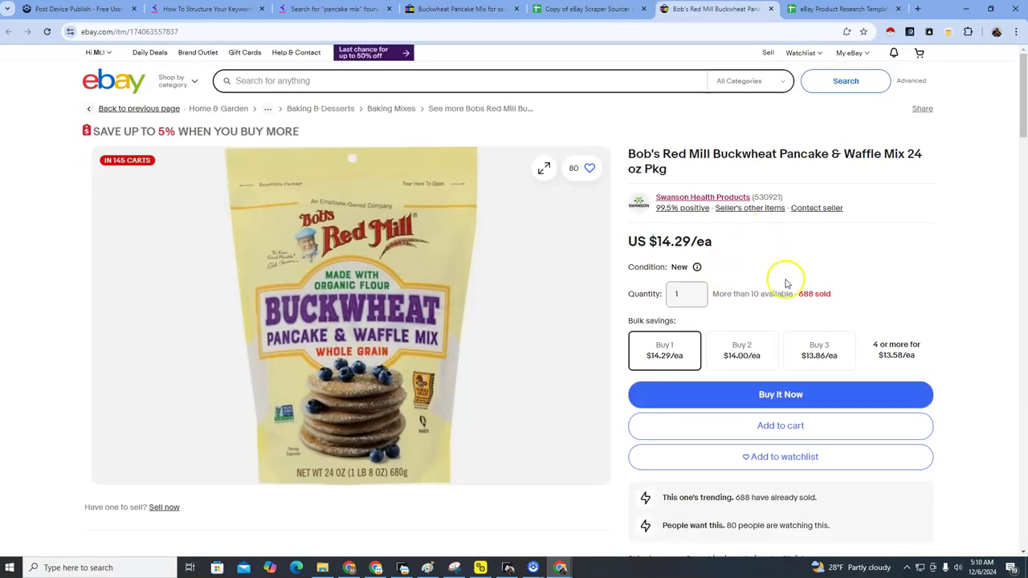
left_click(579, 9)
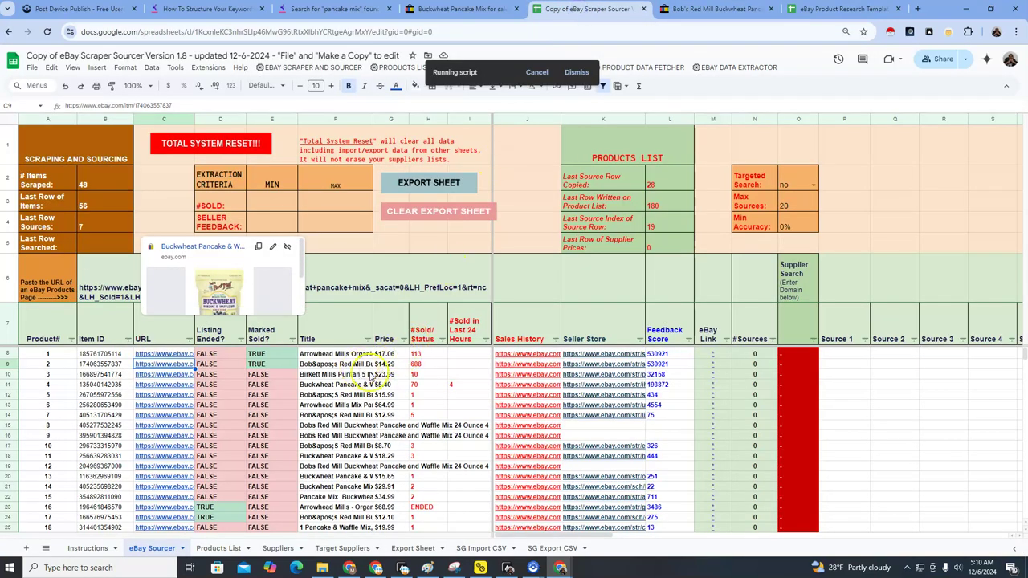
left_click(470, 364)
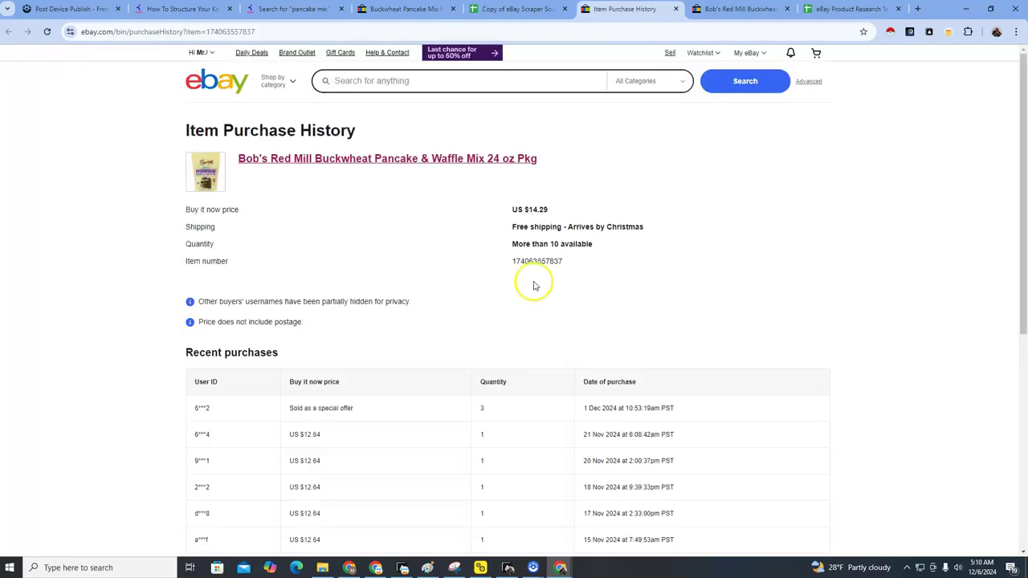
scroll(510, 350, "down", 2)
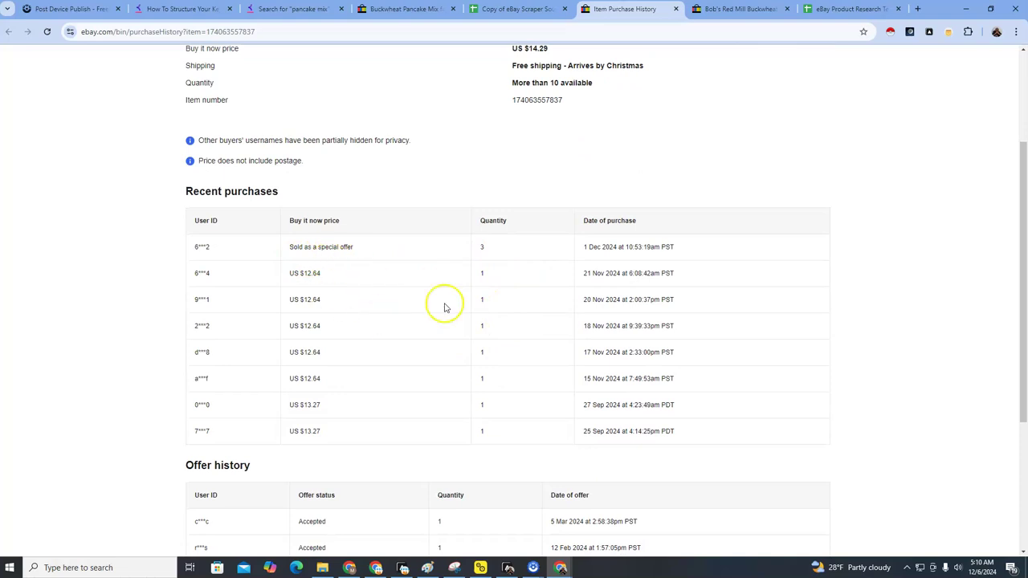
Step: Open the Swanson seller store link from the sheet and pass the sweet-food image verification
left_click(515, 10)
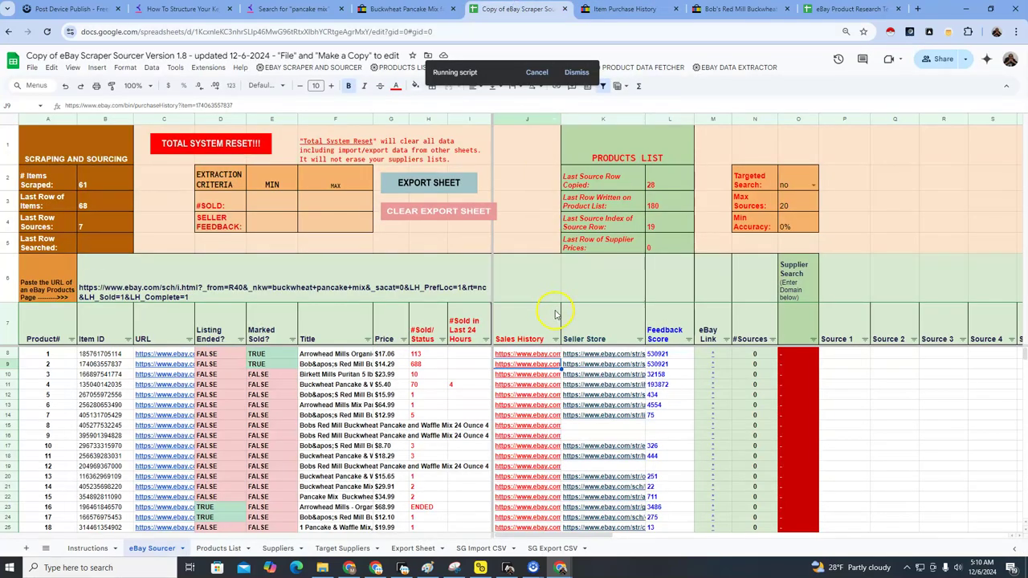
left_click(589, 368)
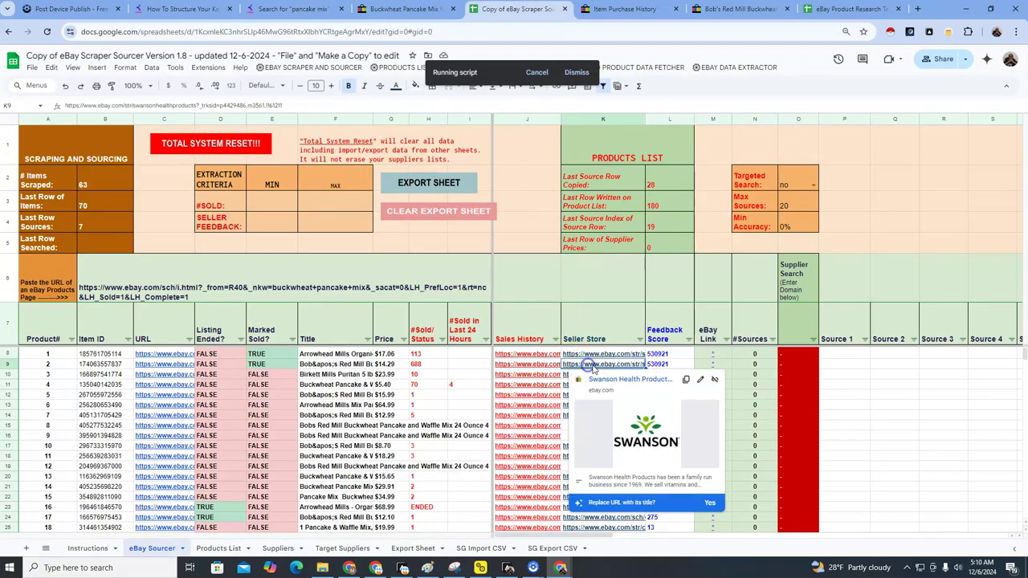
left_click(609, 382)
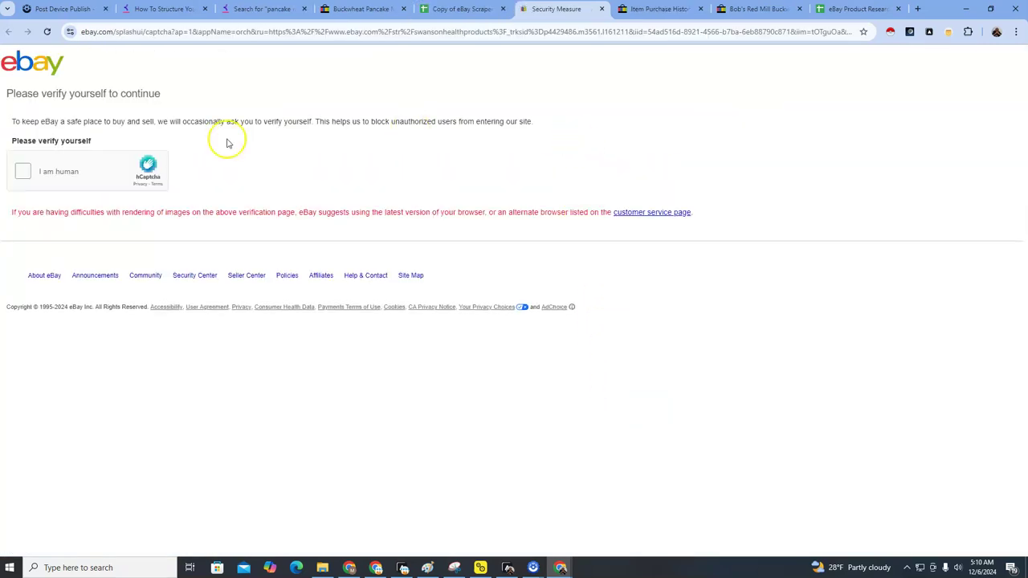
left_click(33, 178)
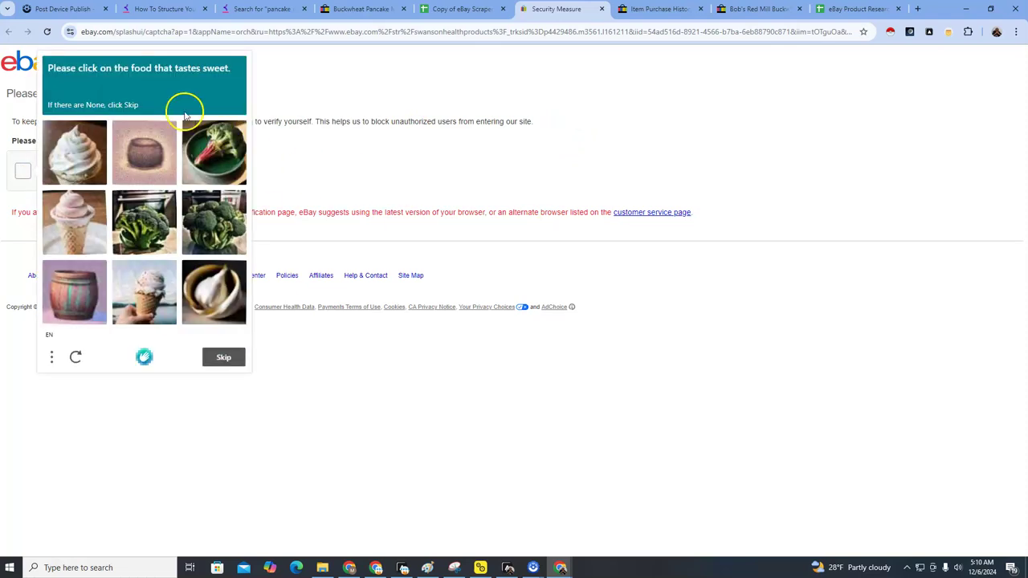
left_click(74, 152)
left_click(74, 222)
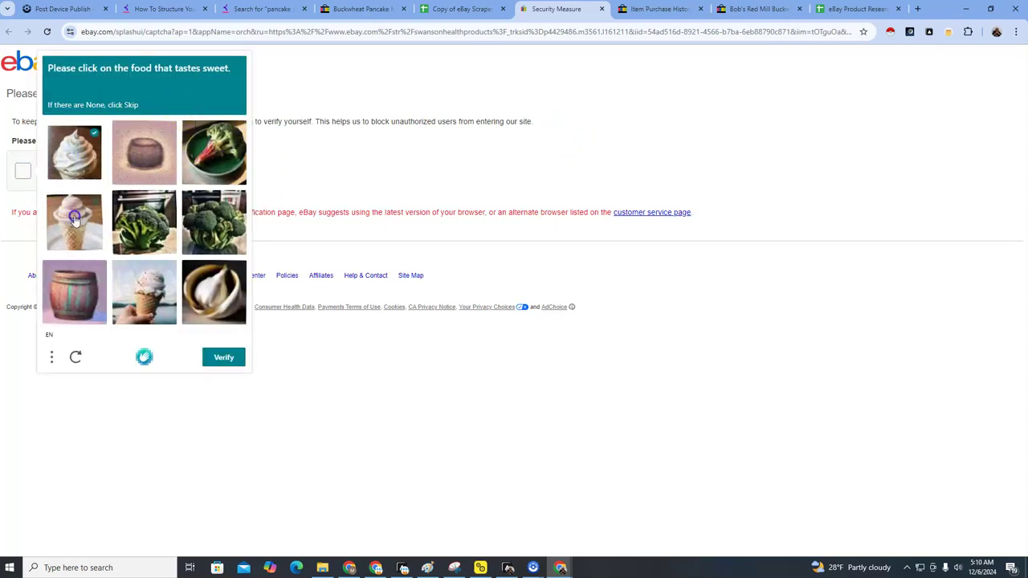
left_click(155, 286)
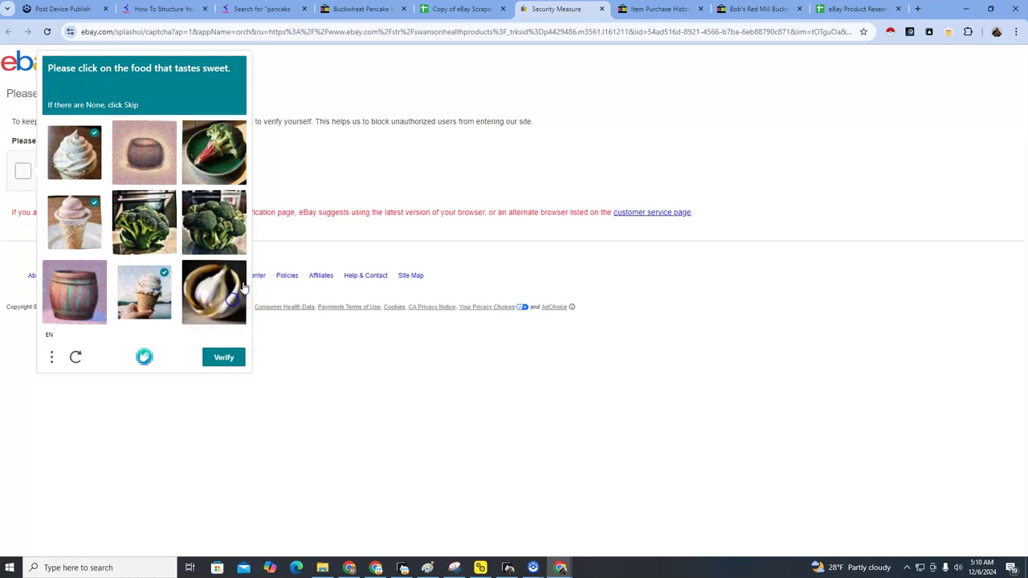
left_click(221, 358)
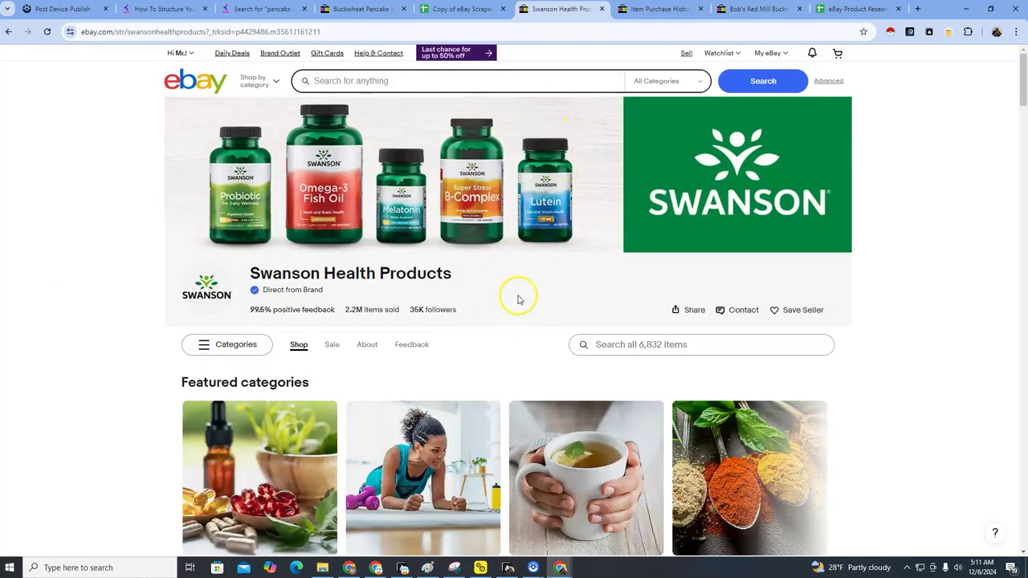
Step: Scroll through the Swanson Health Products store's featured categories, items and popular products
scroll(498, 361, "down", 1)
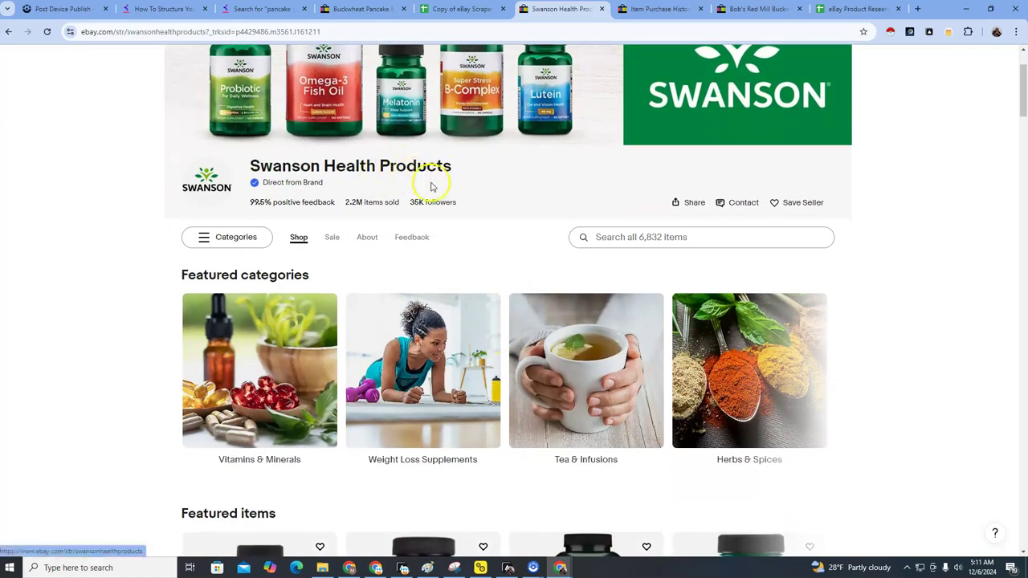
scroll(475, 236, "up", 1)
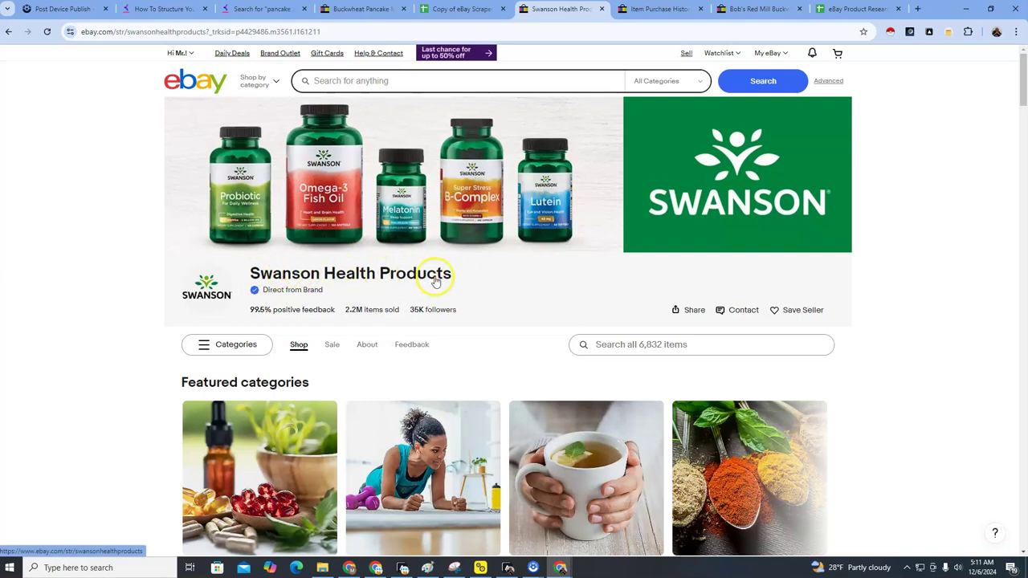
scroll(443, 283, "down", 3)
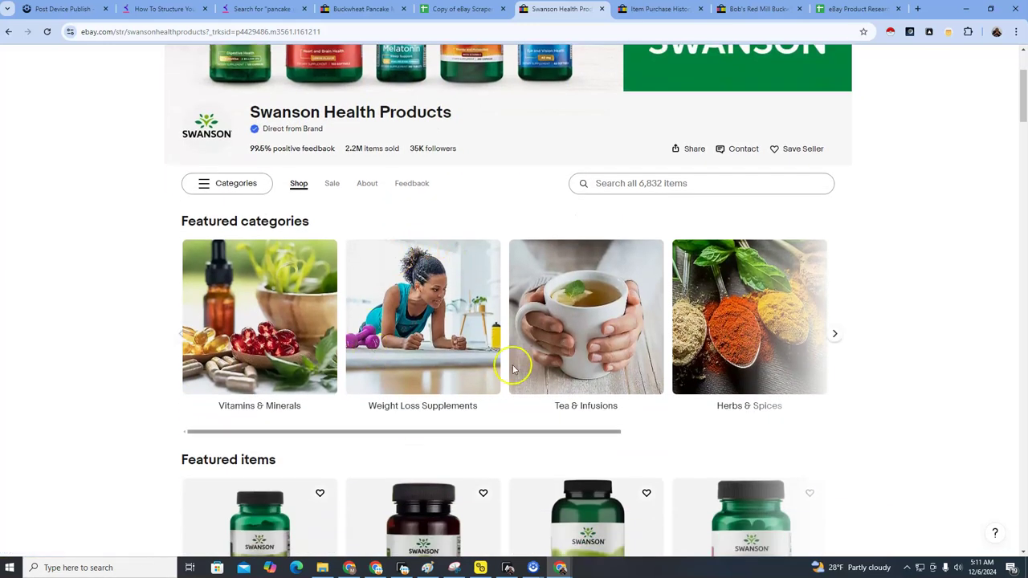
scroll(530, 378, "down", 3)
scroll(519, 372, "down", 2)
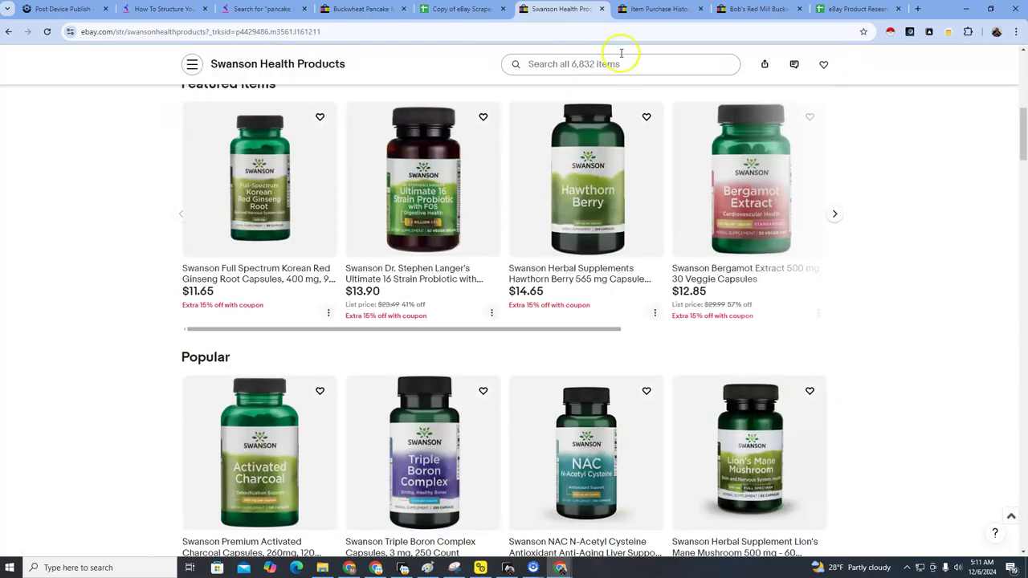
left_click(456, 9)
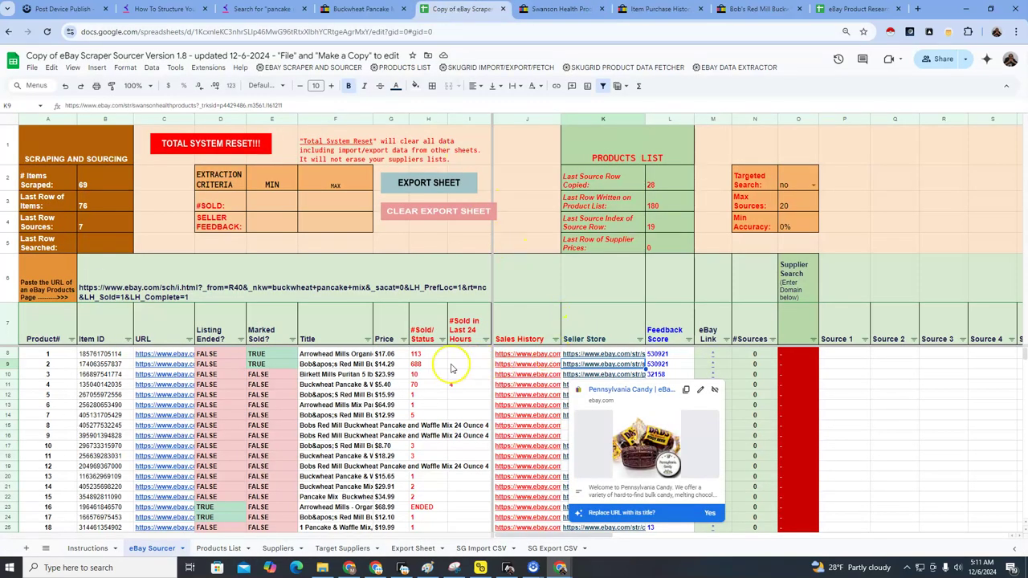
left_click(671, 365)
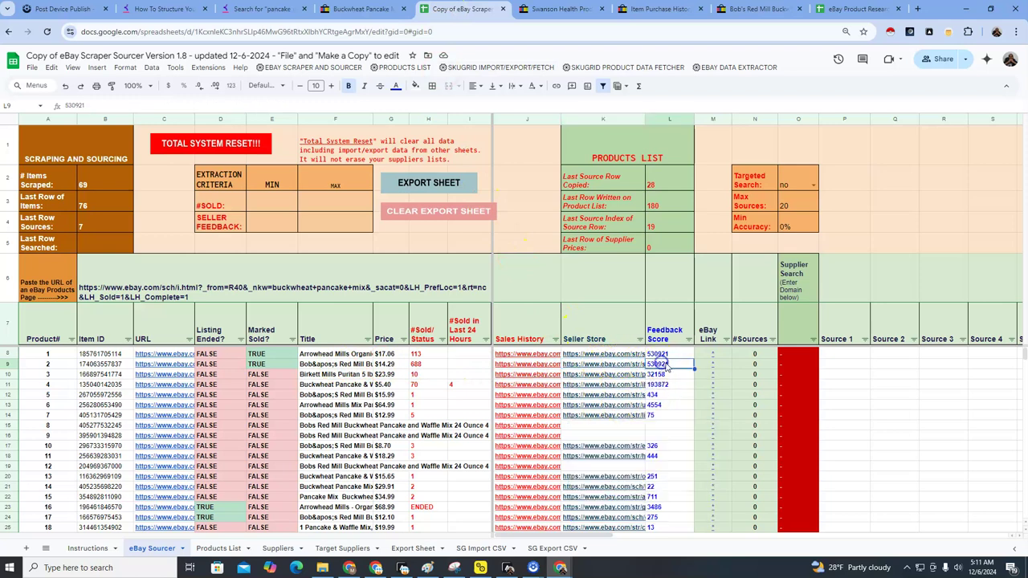
left_click(540, 10)
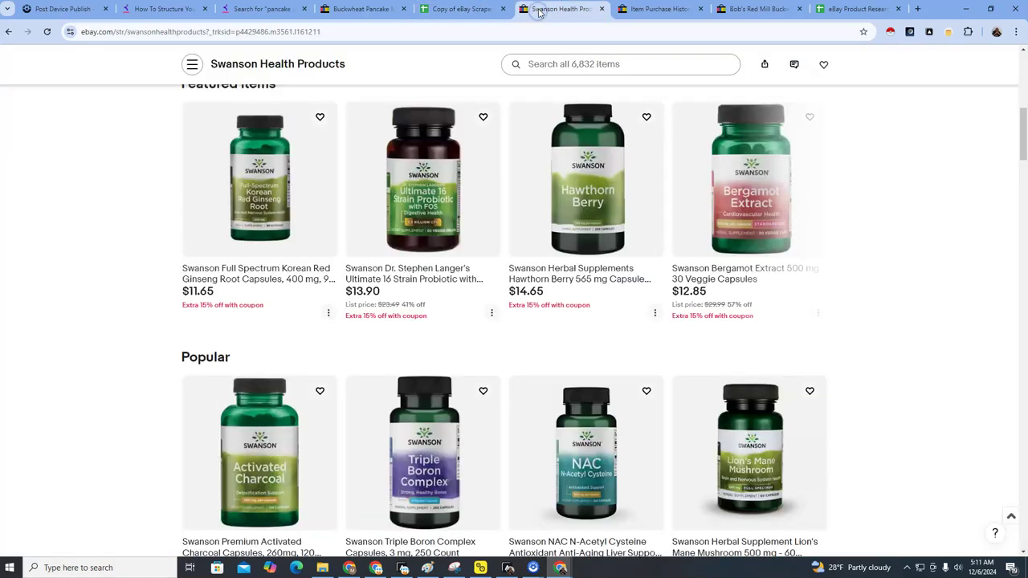
left_click(345, 9)
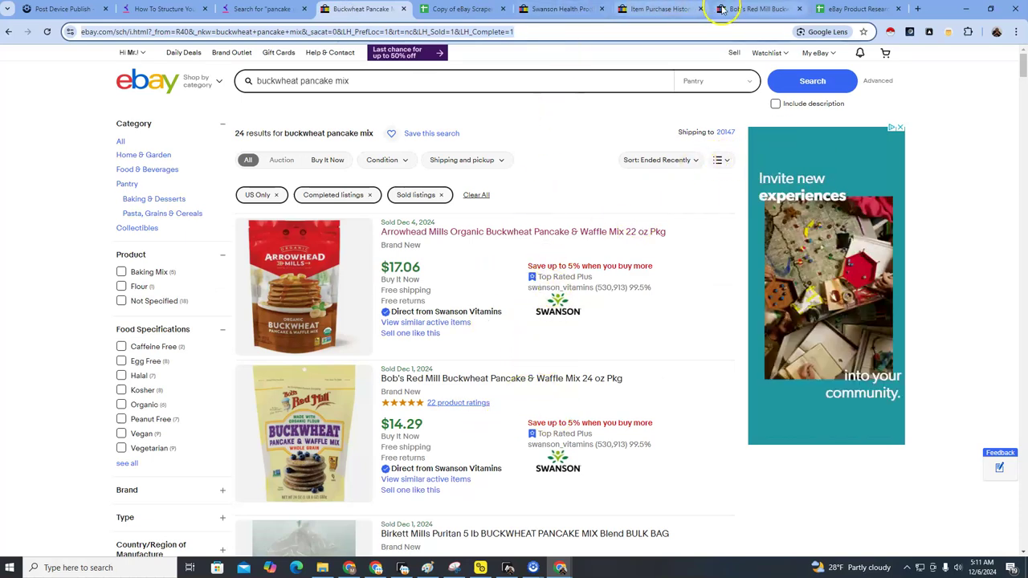
left_click(747, 10)
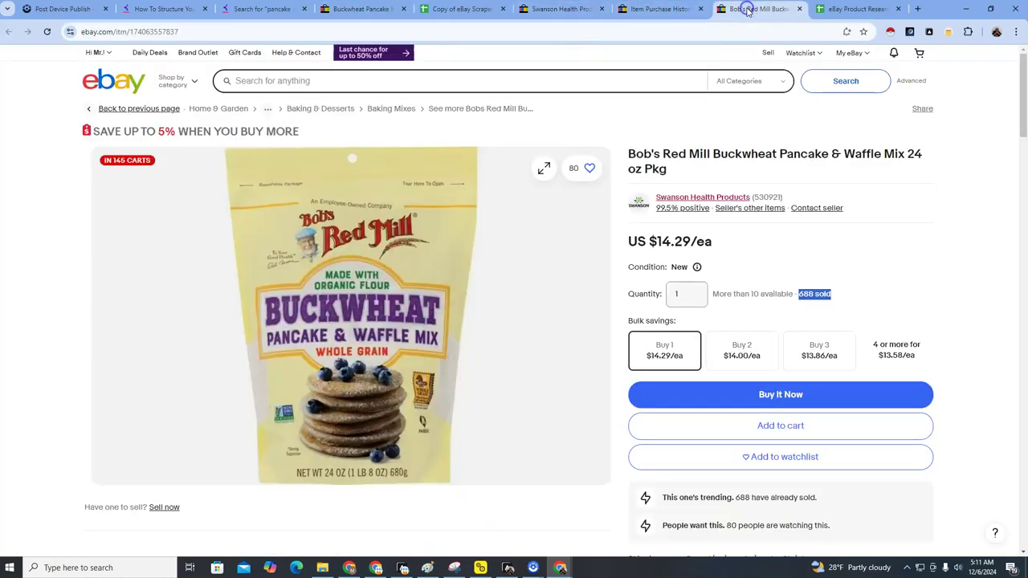
left_click(462, 10)
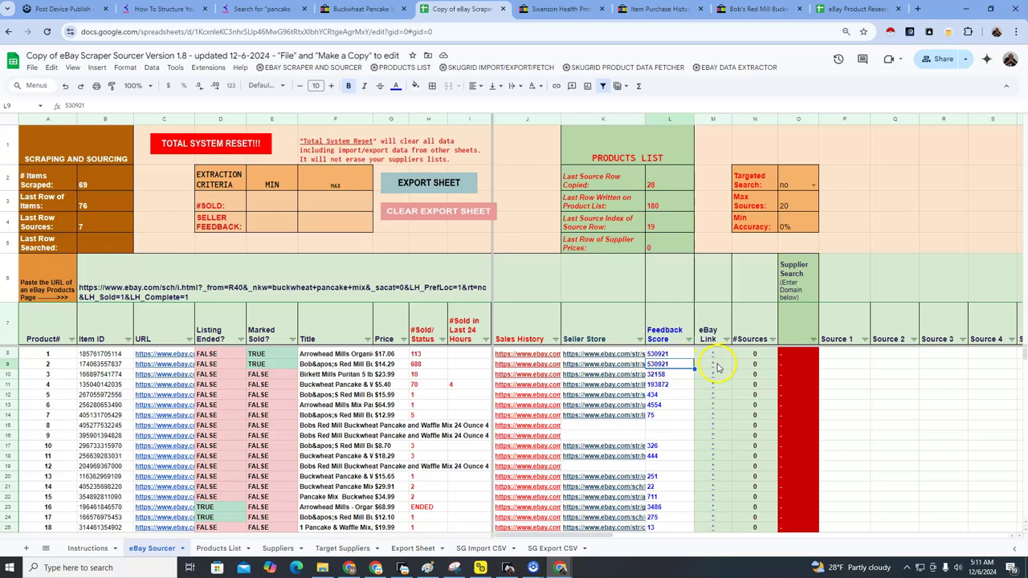
Step: Select the first listing's first Source cell and run START SOURCING to fetch 10 supplier links
mouse_move(710, 365)
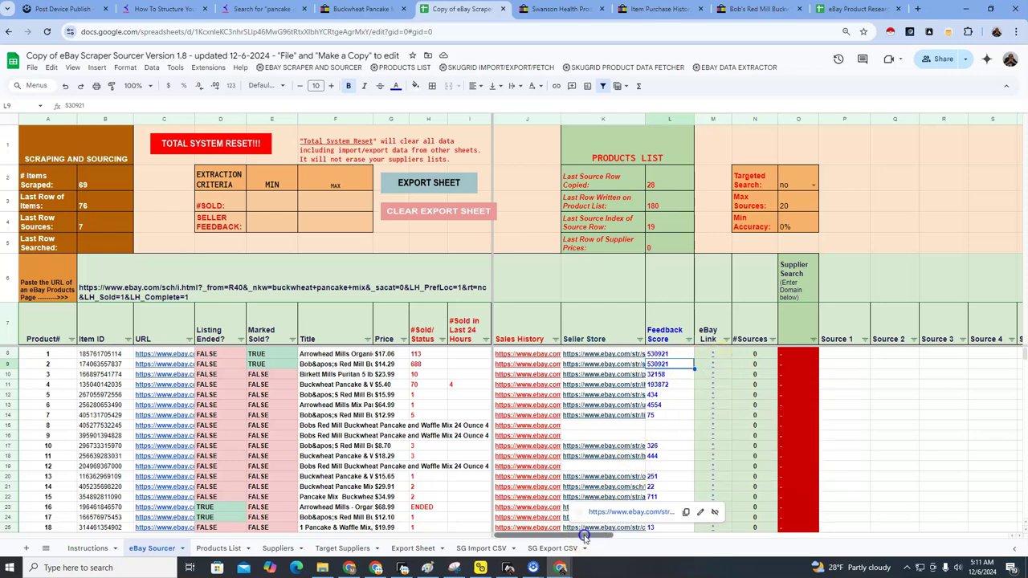
left_click_drag(586, 536, 617, 535)
left_click(541, 365)
mouse_move(579, 378)
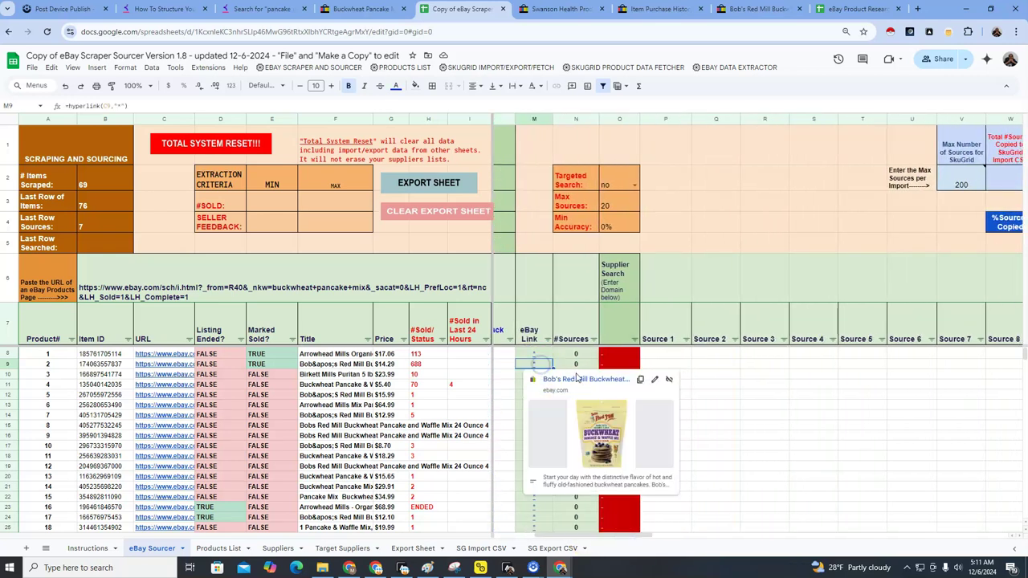
left_click(666, 365)
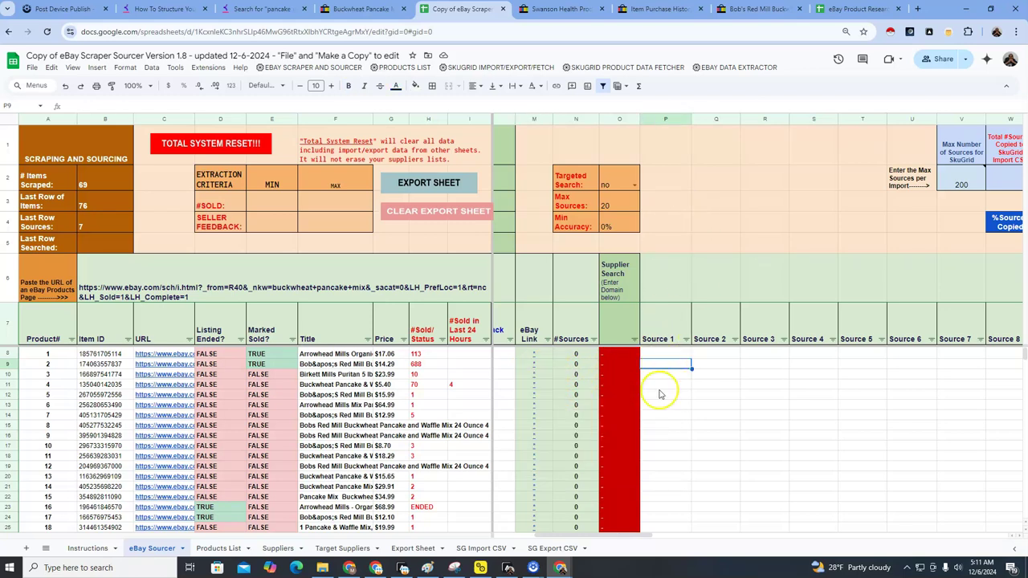
left_click(658, 354)
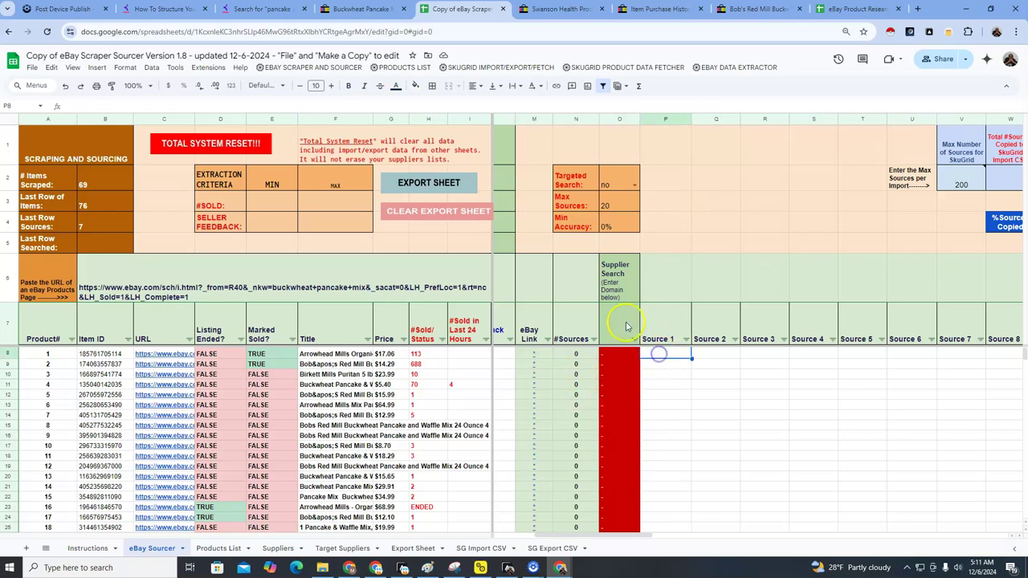
left_click(294, 68)
left_click(291, 169)
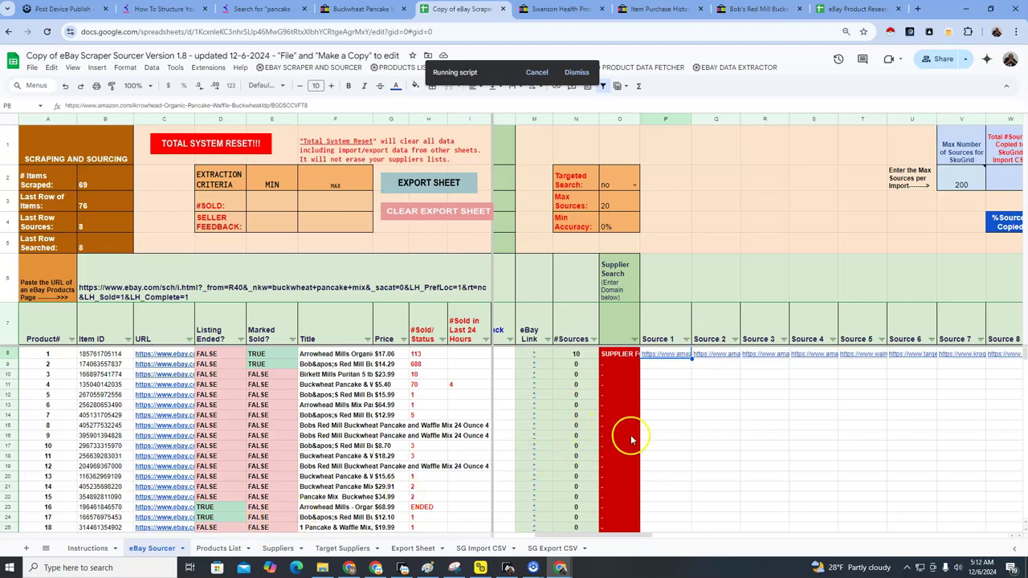
Step: Scroll through the supplier website domains listed on the Suppliers tab
left_click(279, 550)
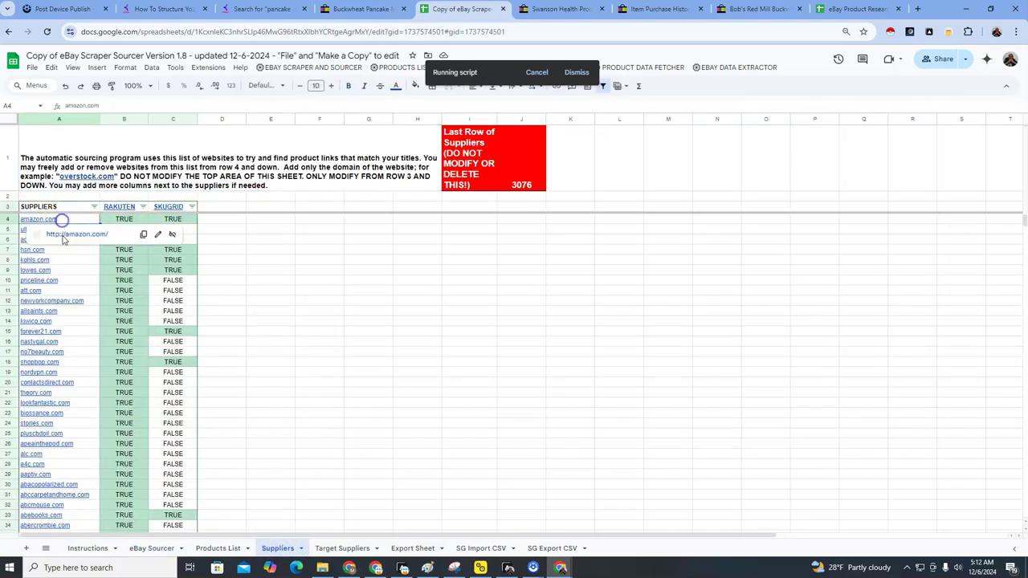
scroll(72, 256, "down", 20)
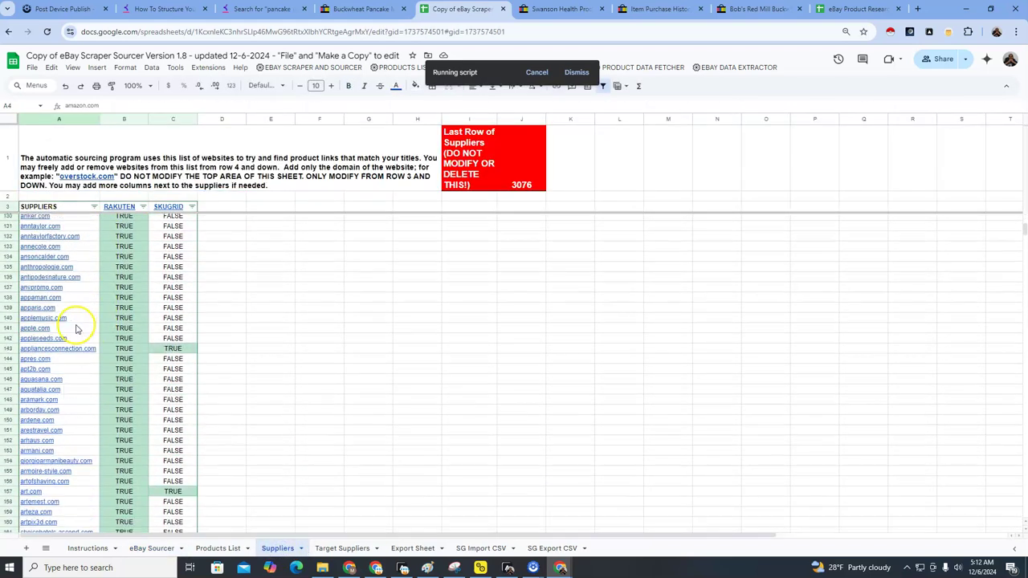
scroll(76, 330, "down", 20)
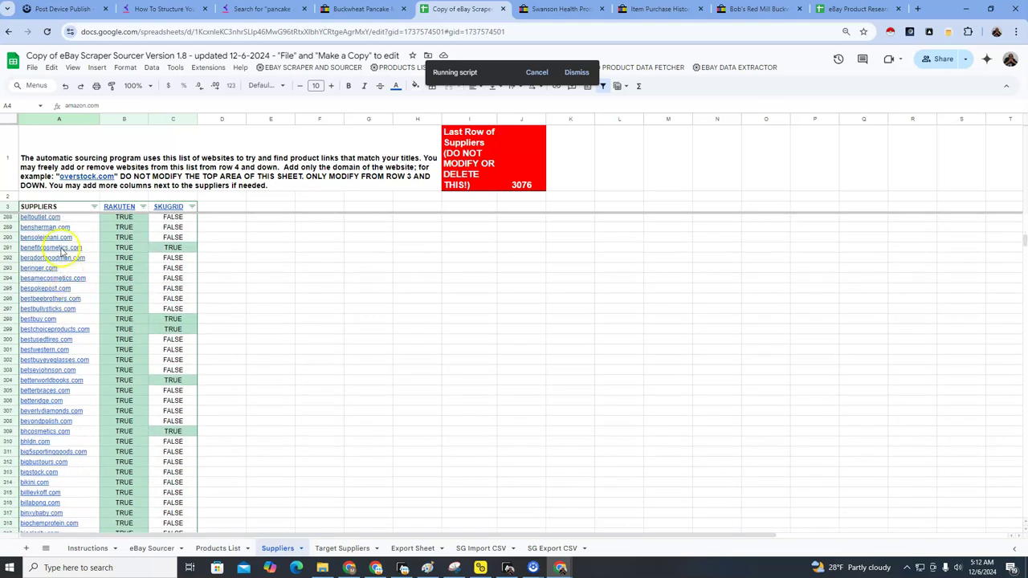
scroll(62, 251, "down", 20)
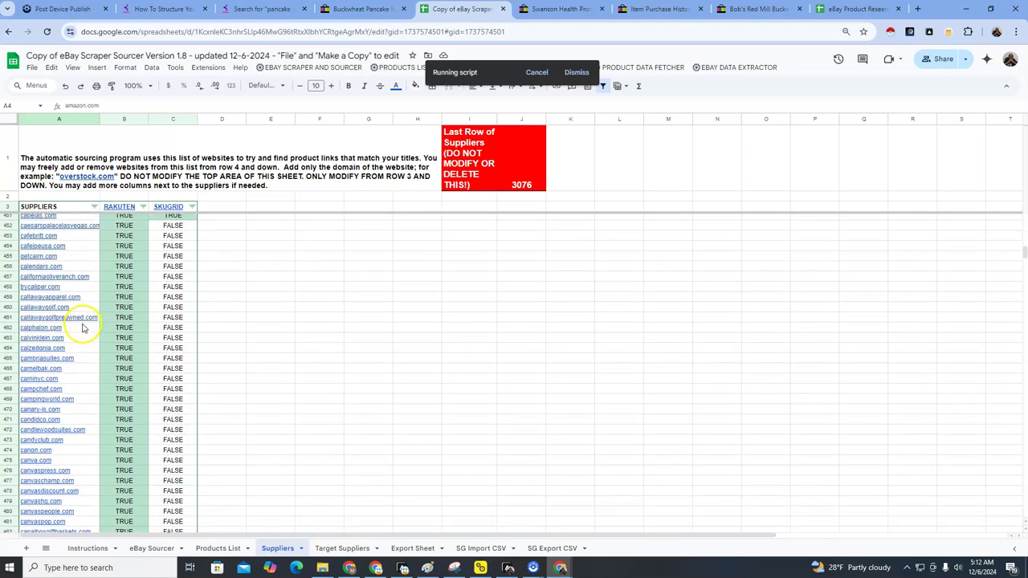
scroll(84, 324, "down", 20)
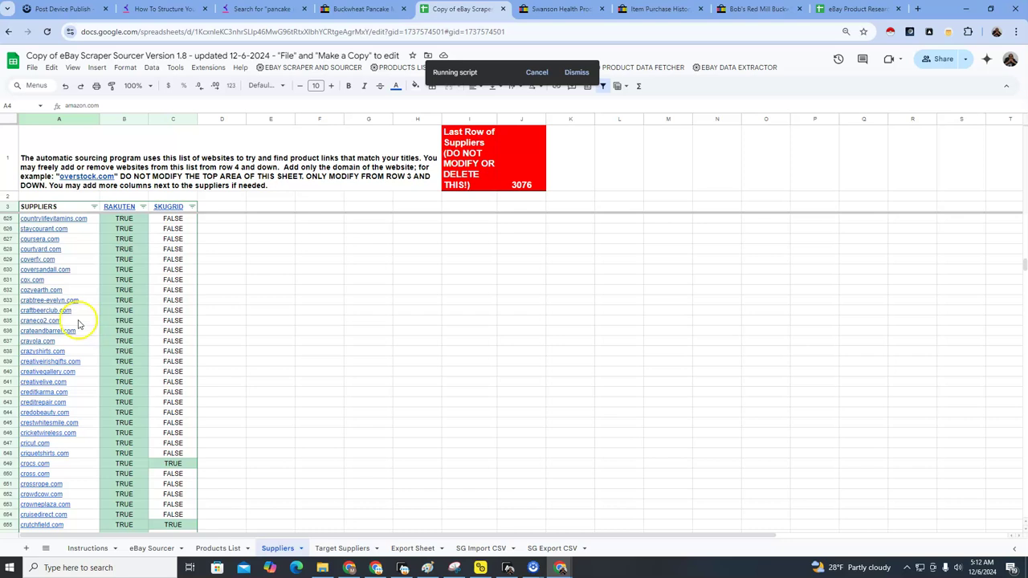
scroll(78, 323, "down", 2)
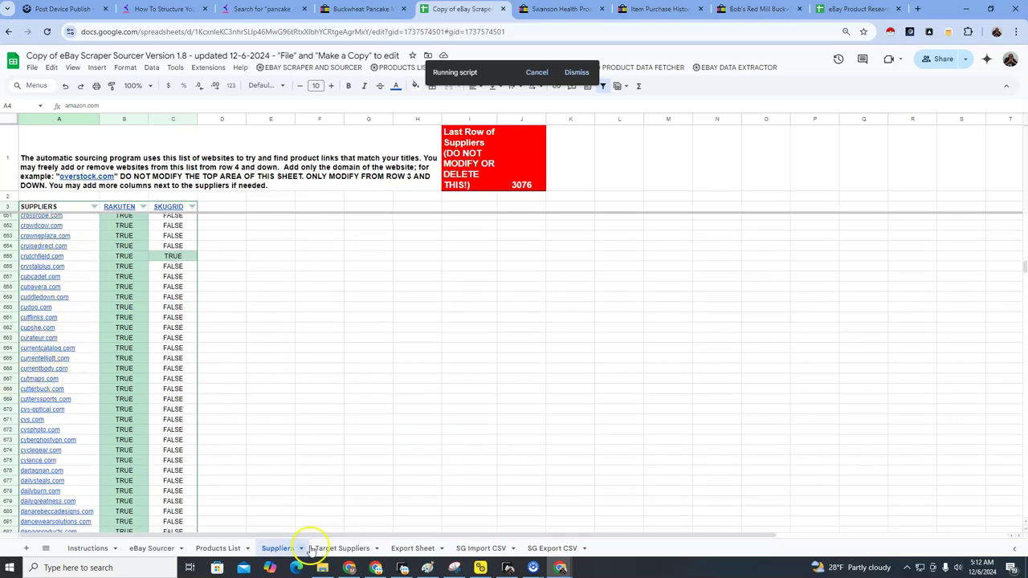
left_click(212, 547)
Step: On the eBay Sourcer tab, check the first listing's feedback and row 10's Source cells
left_click(152, 548)
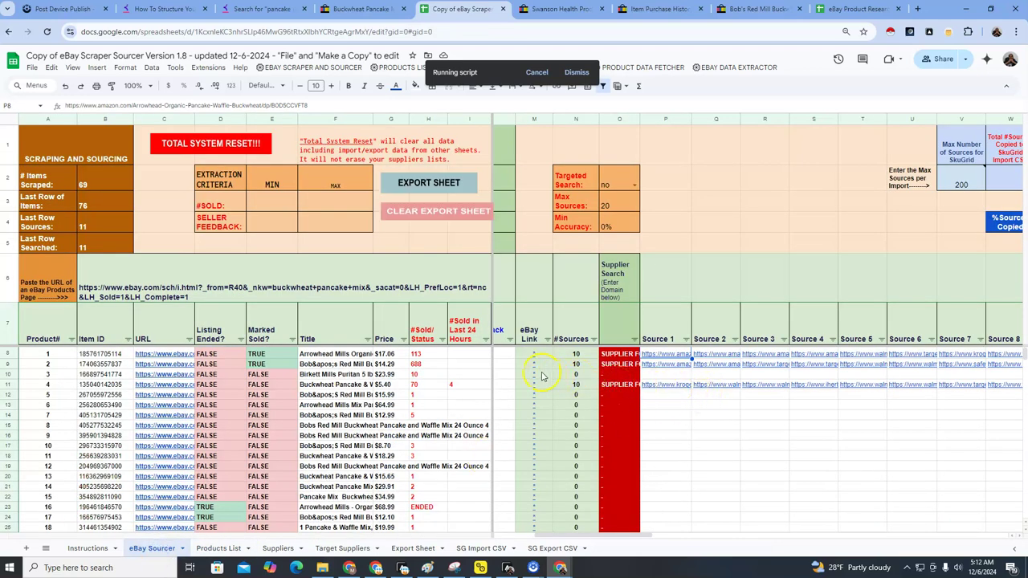
left_click(504, 353)
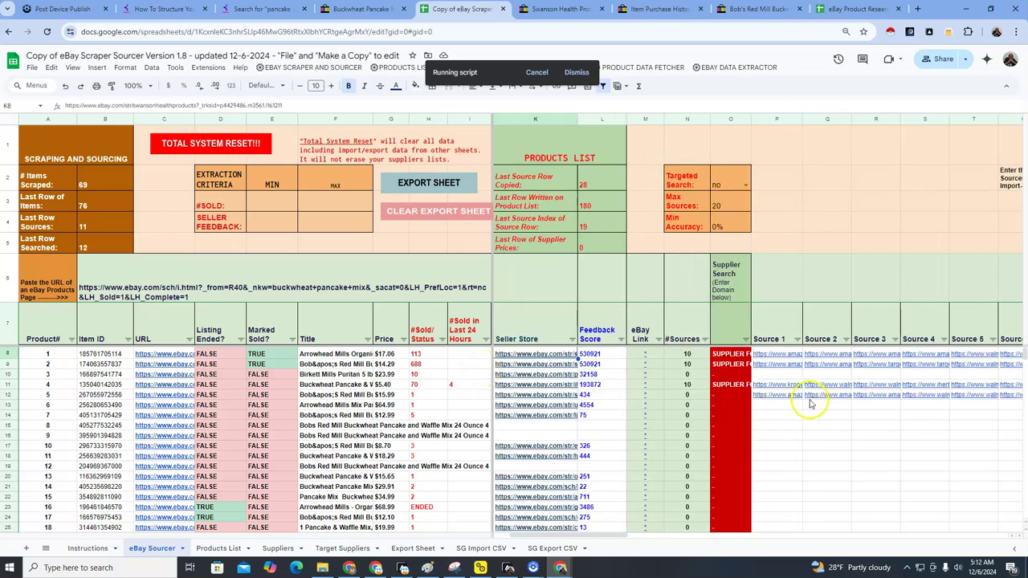
left_click(774, 374)
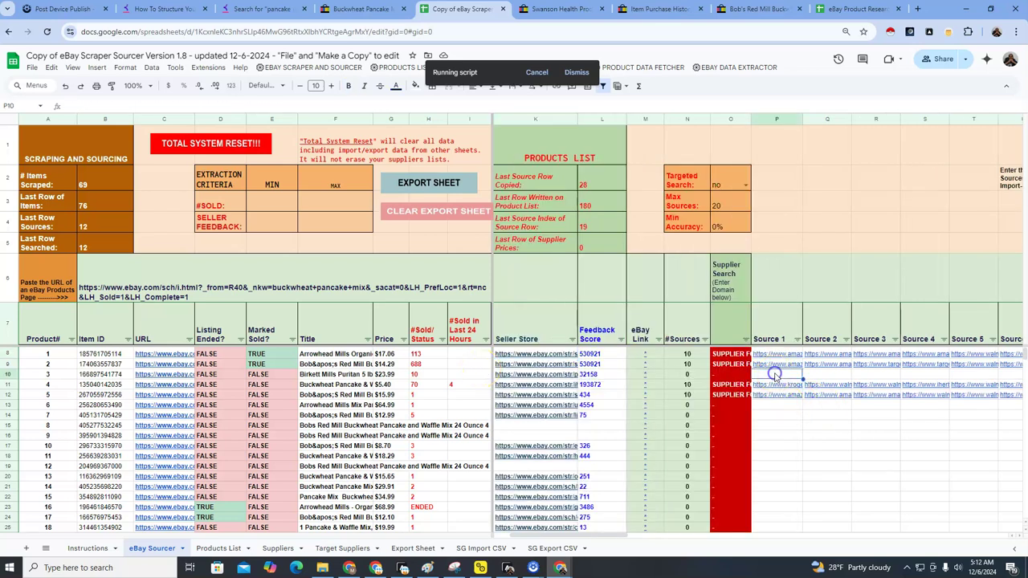
key("Right")
key("Right")
key("Right")
key("Right")
key("Right")
key("Right")
key("Right")
key("Right")
key("Right")
key("Right")
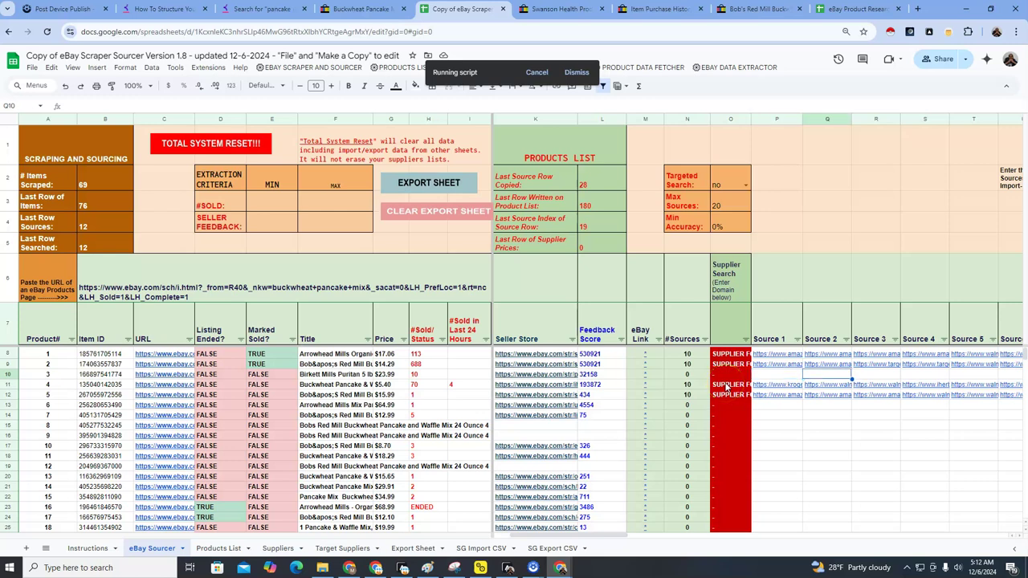
scroll(727, 387, "right", 3)
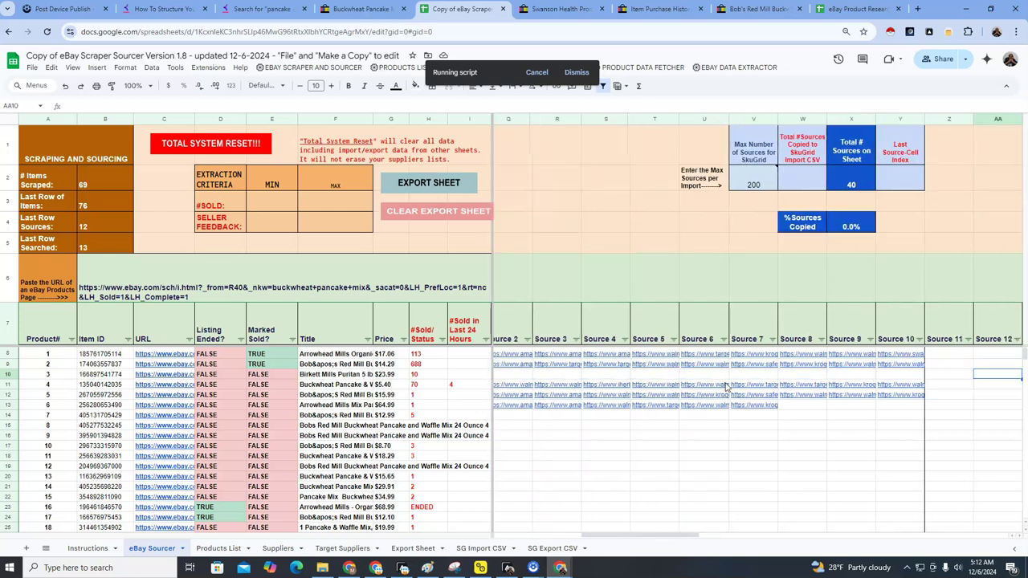
Step: Step through the supplier links in rows 11–14, including the Swanson link, then return to row 10
key("Down")
key("Down")
key("Left")
key("Down")
key("Left")
key("Left")
key("Left")
key("Left")
key("Left")
key("Left")
key("Left")
key("Left")
key("Left")
key("Down")
key("Right")
key("Right")
key("Right")
key("Right")
key("Right")
key("Right")
key("Right")
key("Right")
key("Right")
key("Right")
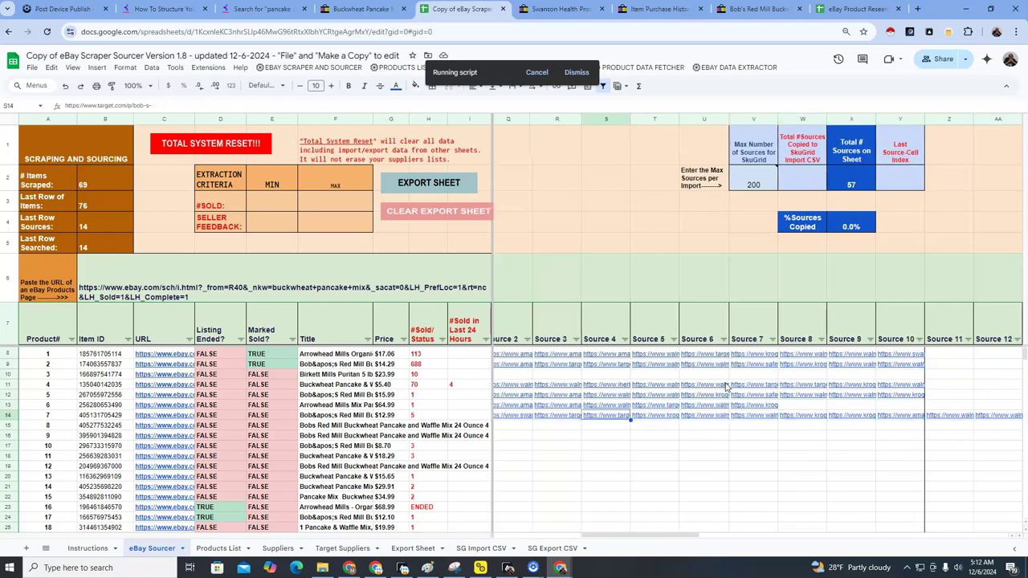
key("Left")
key("Left")
key("Left")
key("Left")
key("Left")
key("Left")
key("Left")
key("Left")
key("Left")
key("Left")
key("Down")
key("Down")
key("Up")
key("Up")
key("Up")
key("Up")
key("Up")
key("Up")
key("Up")
key("Up")
Step: Open the Arrowhead Mills eBay listing and select its full title
mouse_move(695, 357)
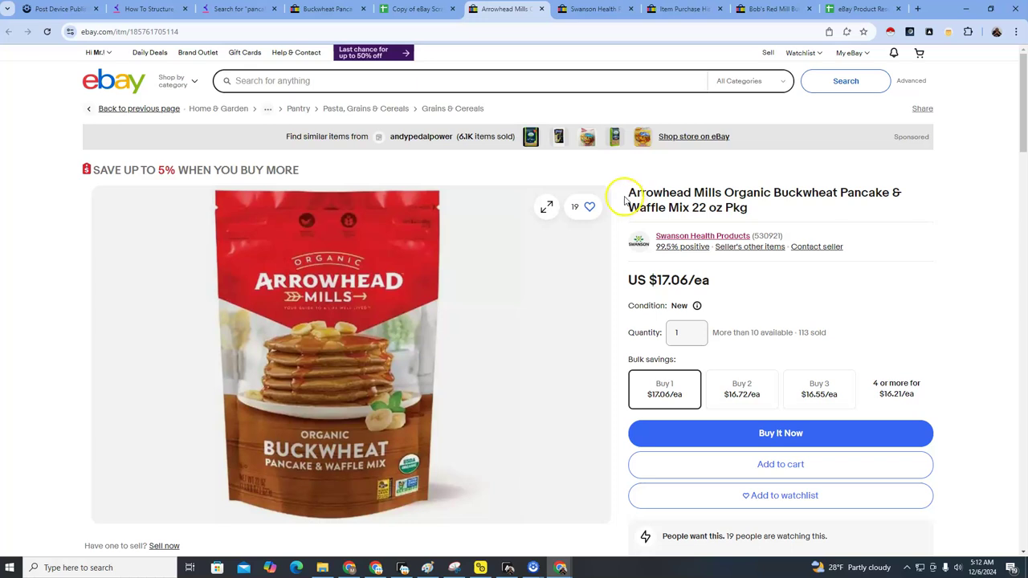
triple_click(700, 197)
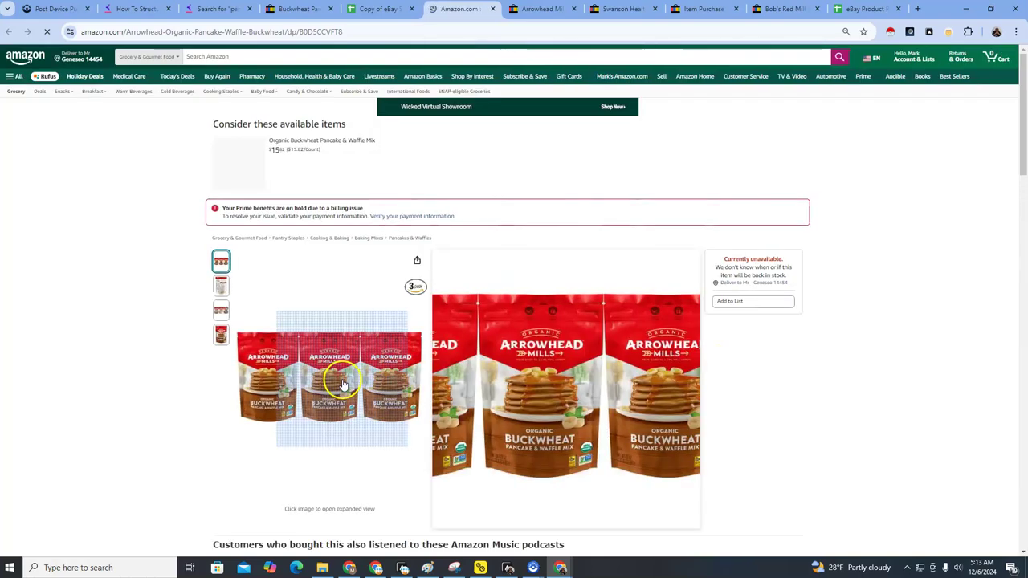
Step: Close the Amazon pages and open item 1's Target source link from cell U8
left_click(494, 9)
left_click(753, 355)
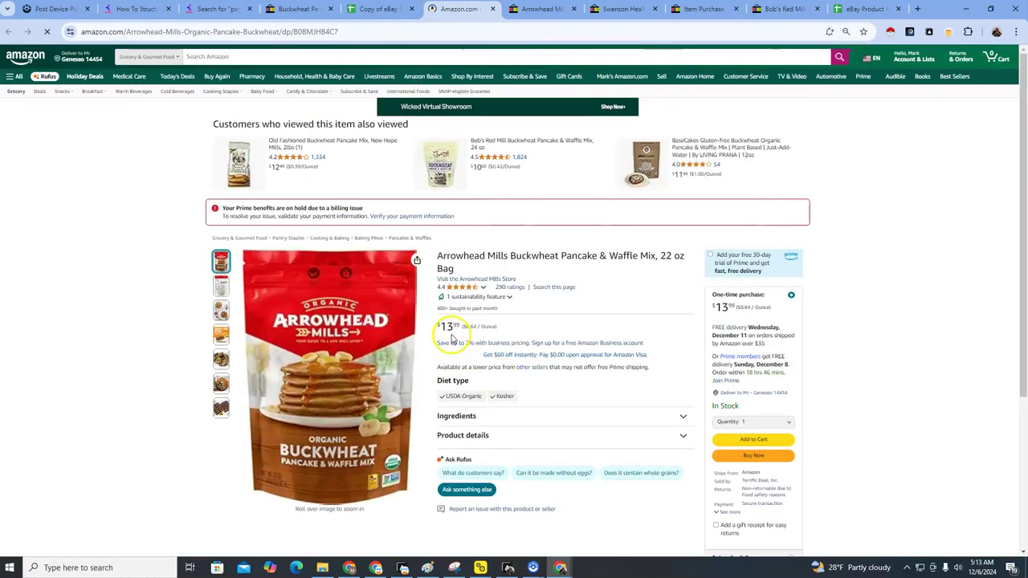
mouse_move(275, 481)
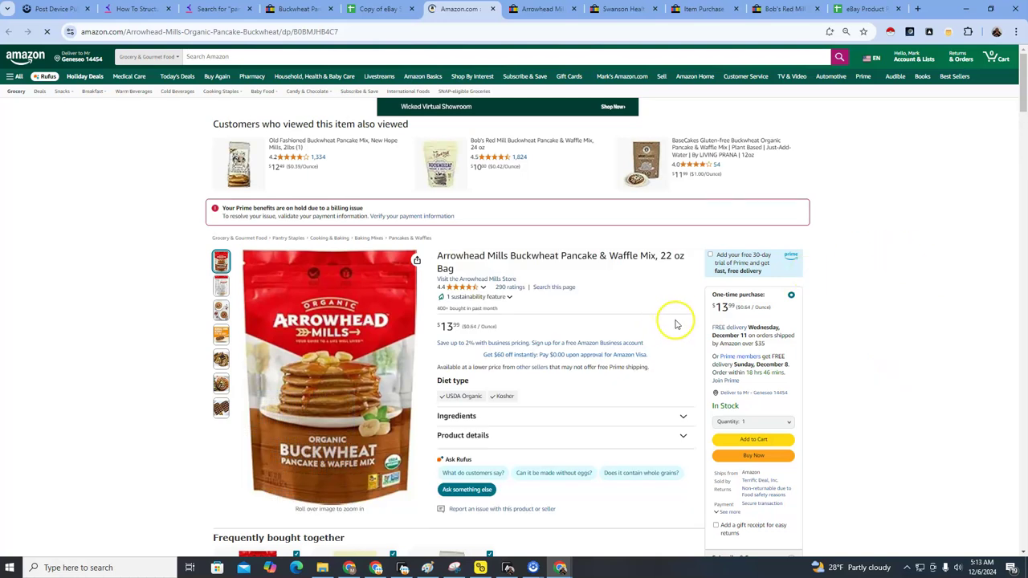
left_click(491, 10)
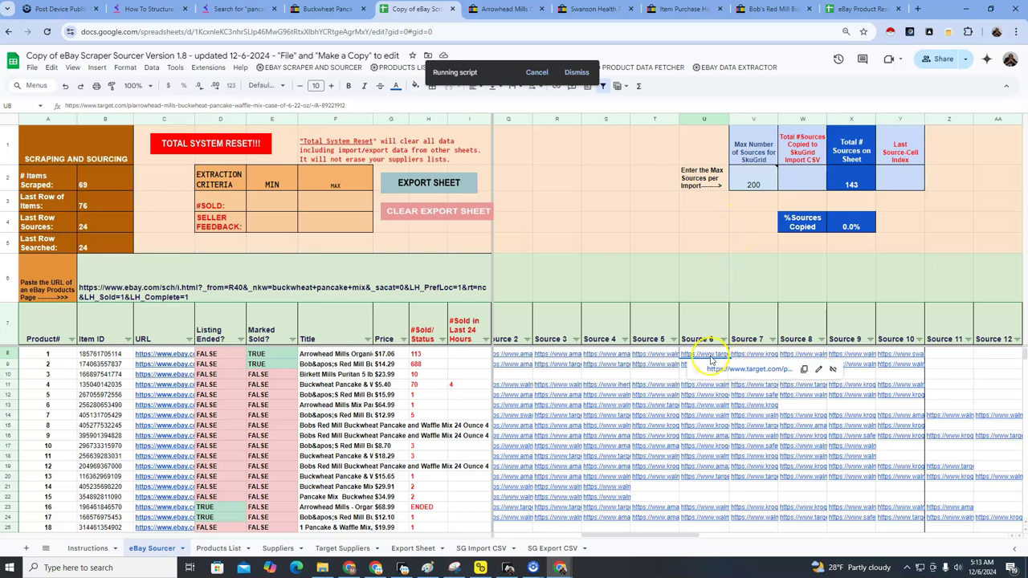
mouse_move(720, 362)
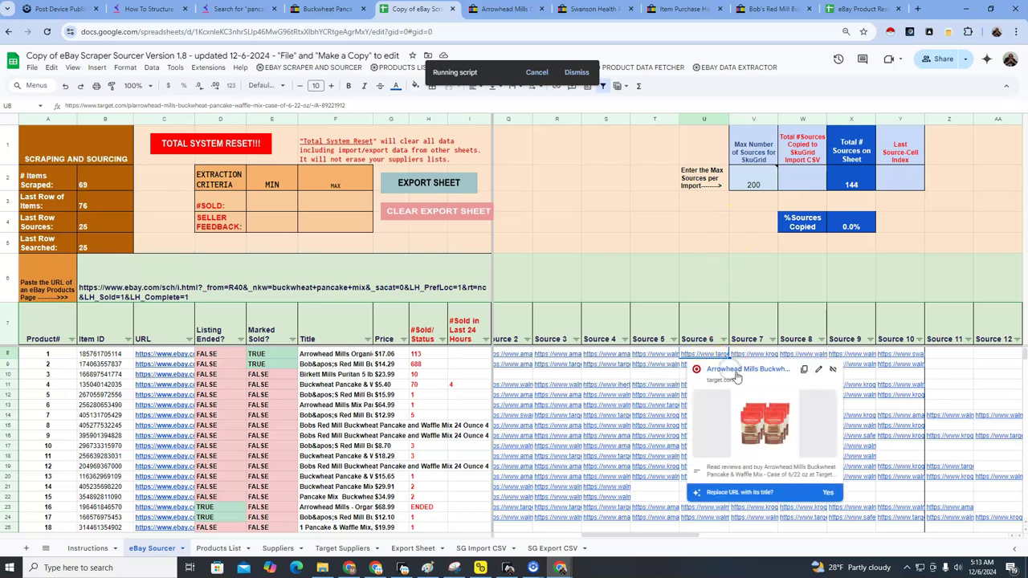
left_click(735, 371)
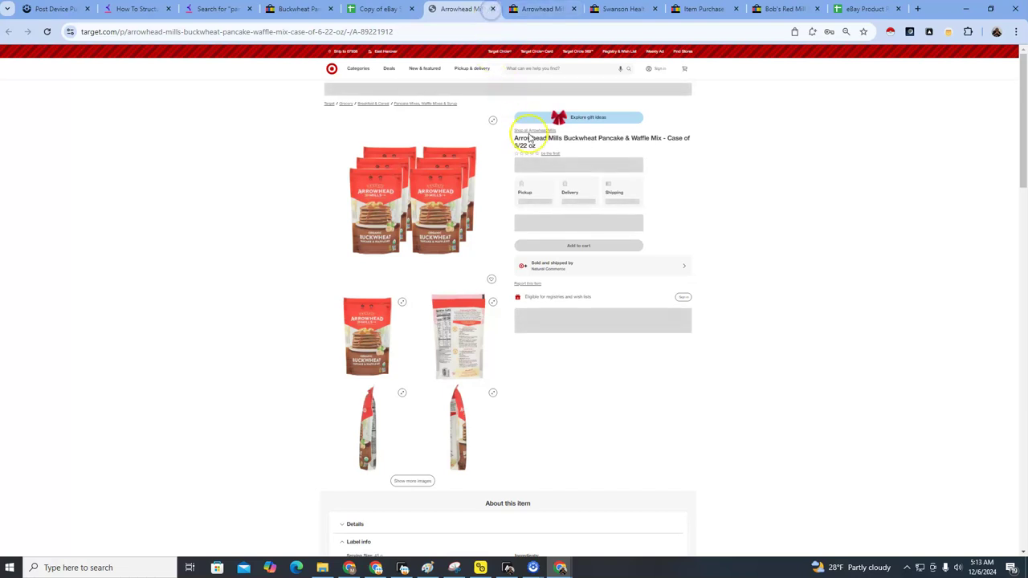
Step: Close the Target Arrowhead Mills case-of-6 page with Ctrl+W to return to the sheet
key("ctrl+w")
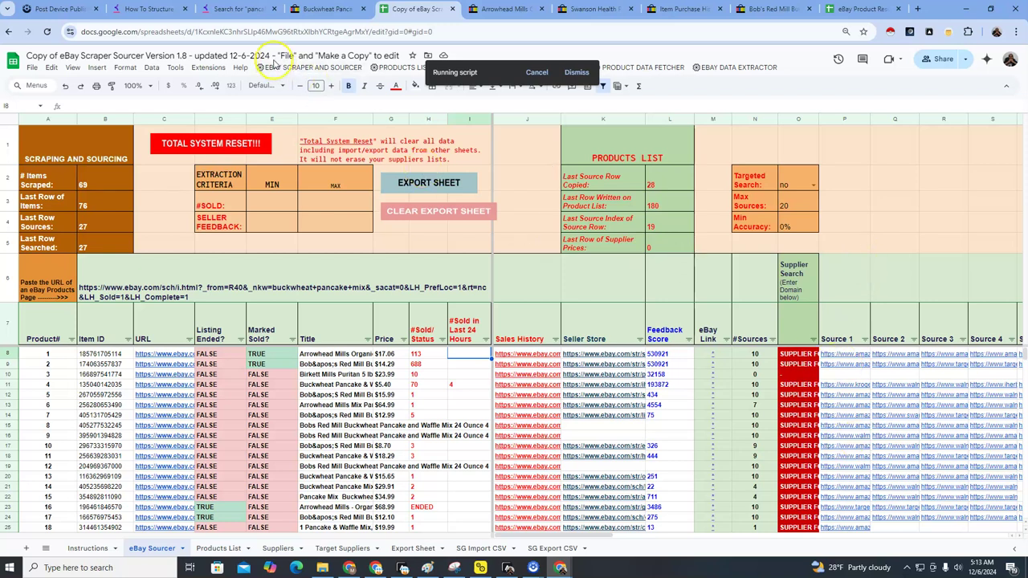
Step: Reset the Products List with RESET PRODUCTS LIST and confirm its product rows are empty
left_click(310, 68)
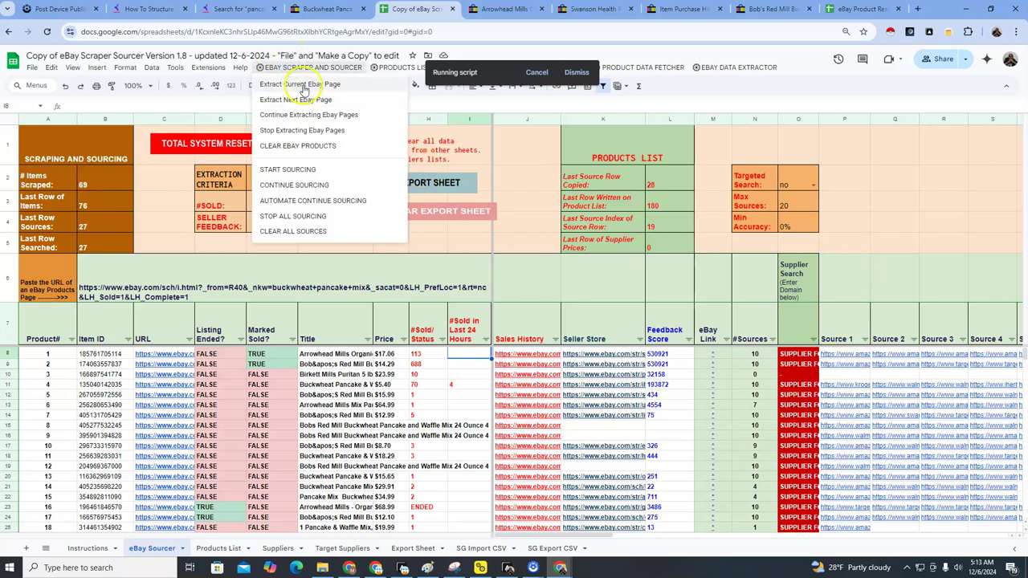
mouse_move(385, 70)
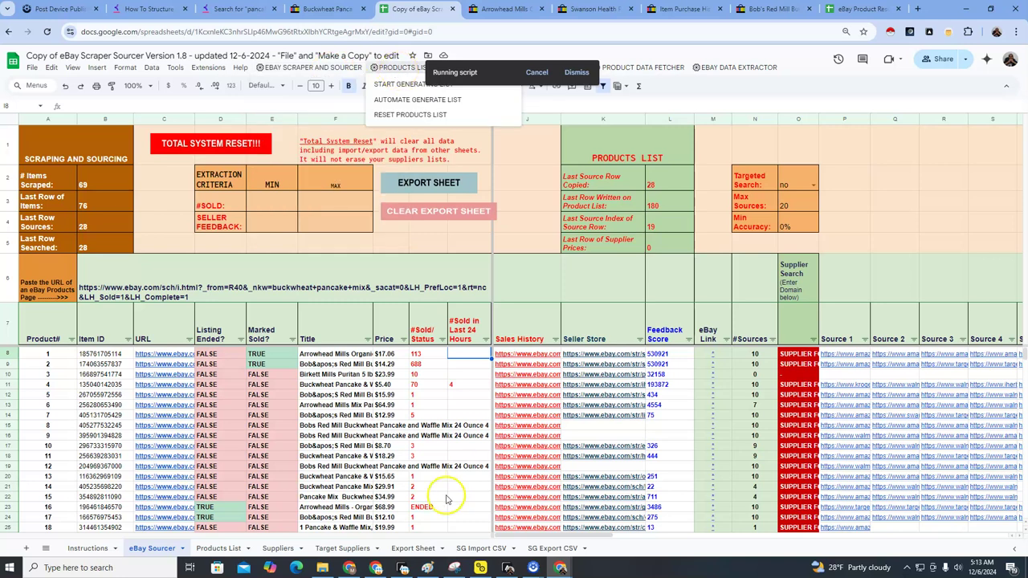
left_click(219, 548)
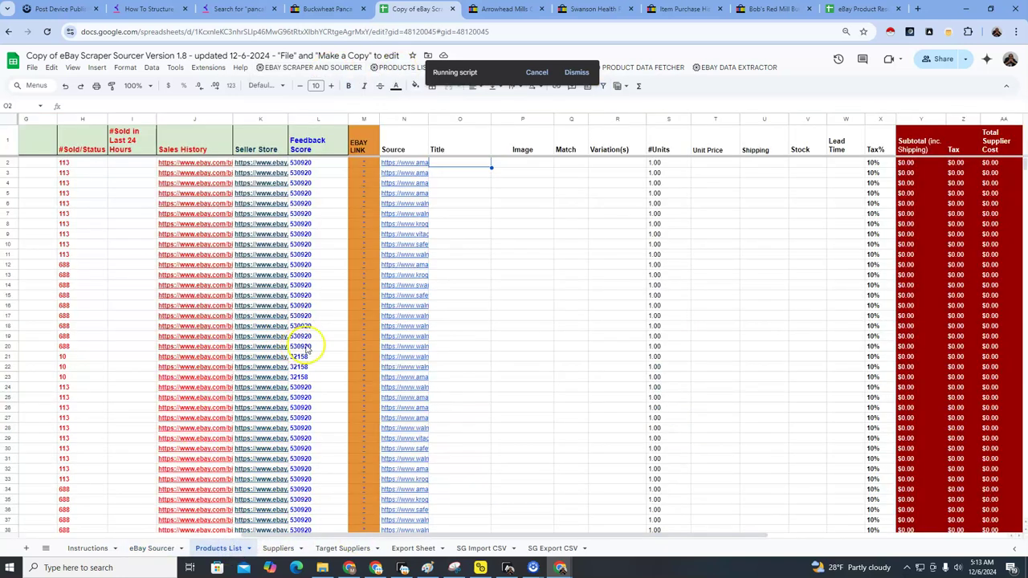
left_click(167, 549)
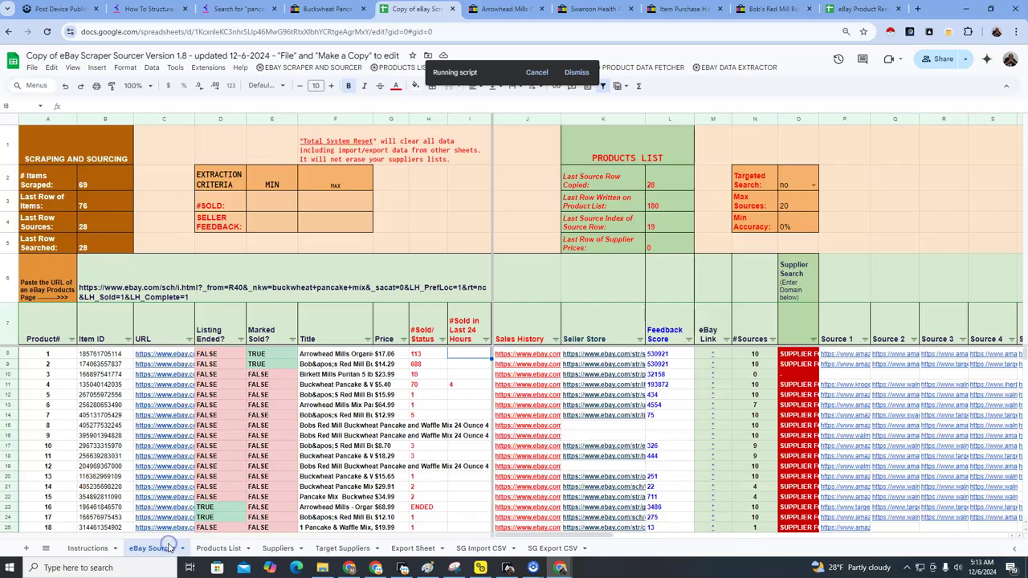
left_click(389, 68)
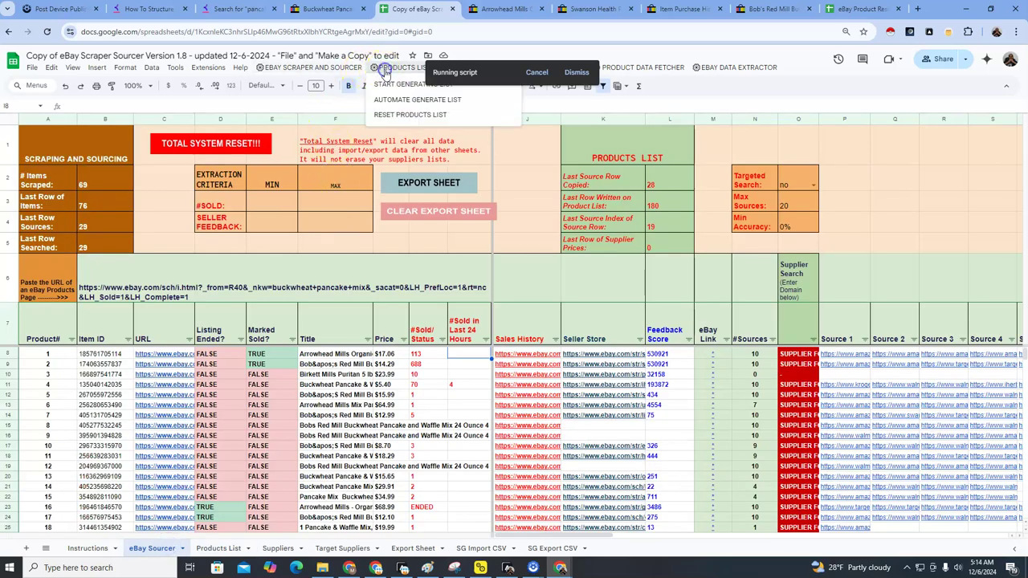
left_click(395, 117)
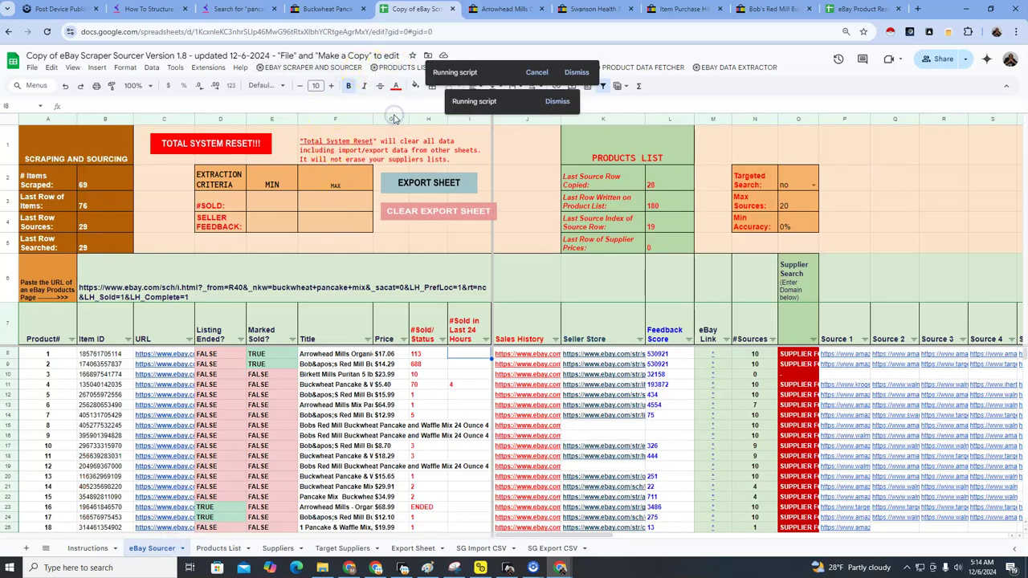
left_click(225, 549)
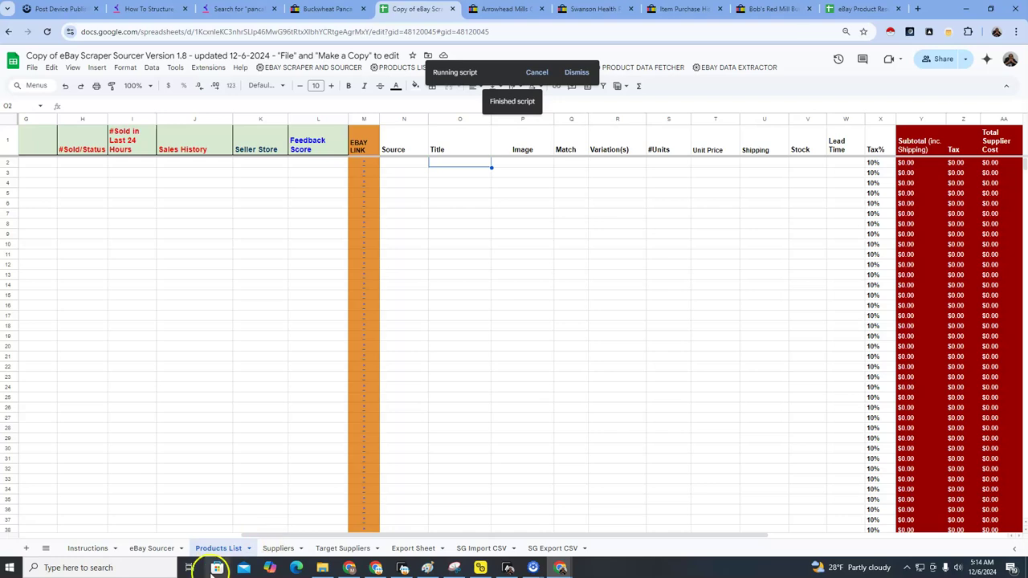
Step: Run START GENERATE LIST from eBay Sourcer and review product 1's eBay and source links
left_click(147, 549)
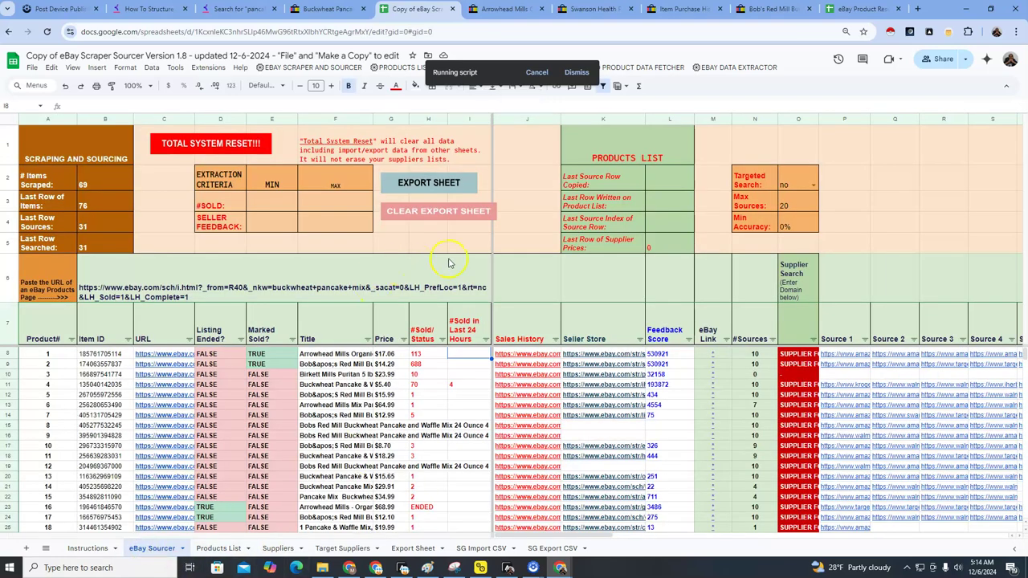
left_click(391, 69)
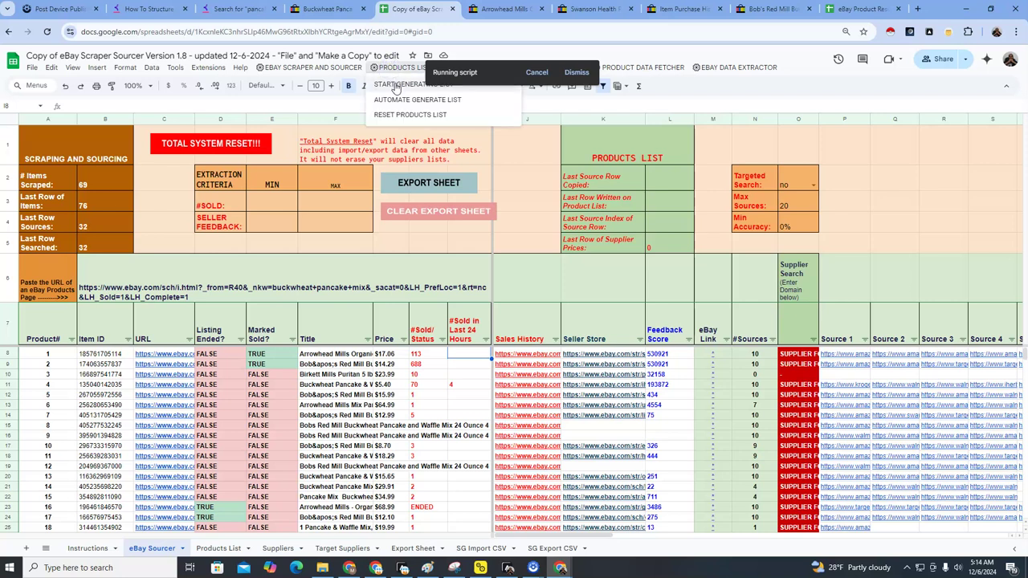
left_click(395, 87)
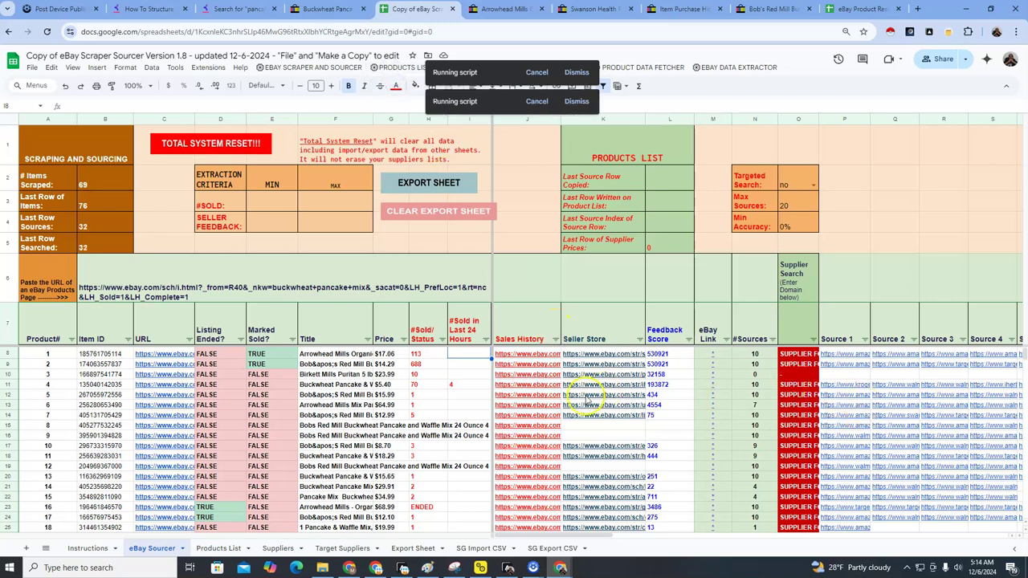
left_click(157, 356)
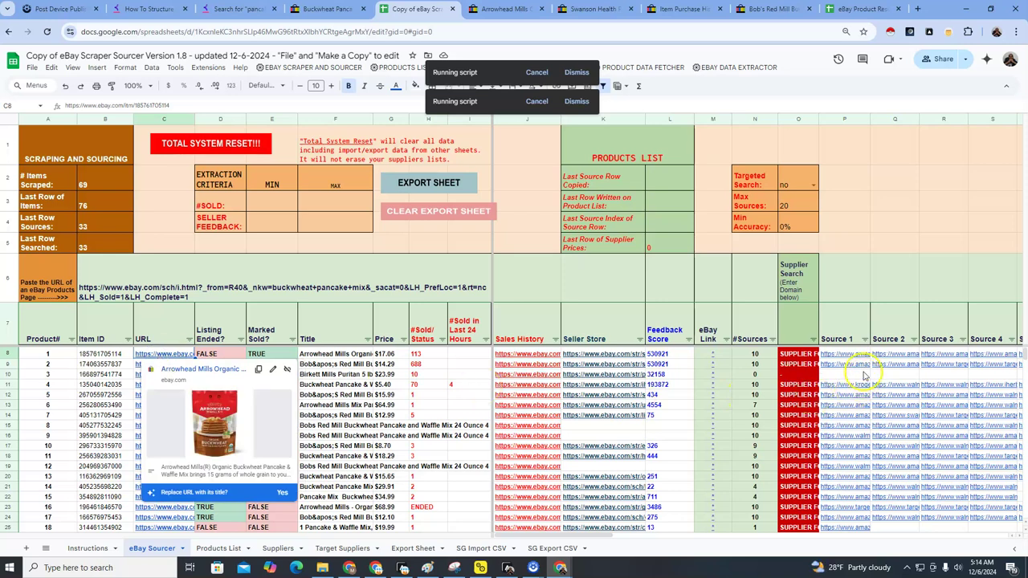
left_click_drag(854, 356, 1025, 363)
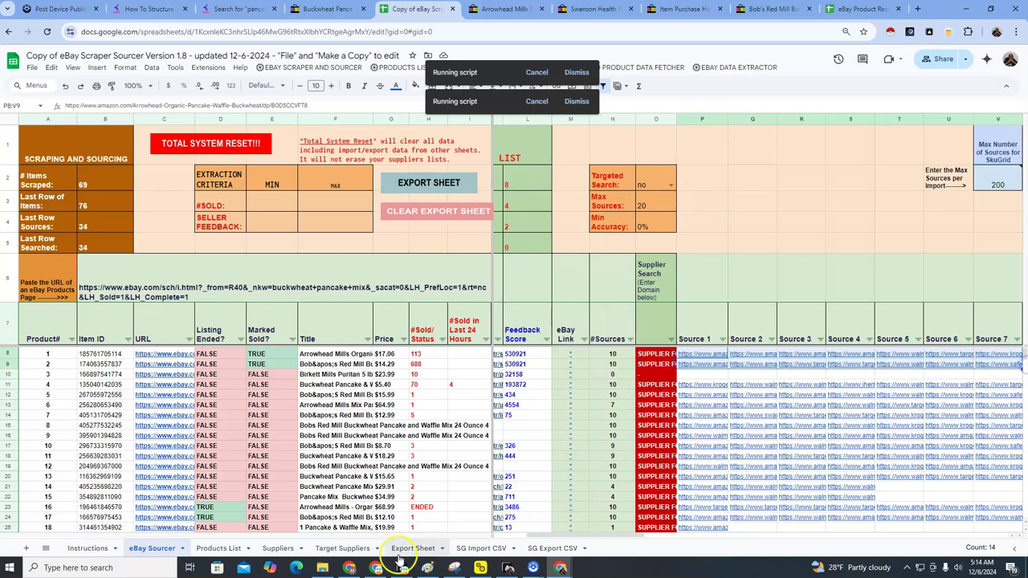
Step: Watch the Products List fill and select the Unit Price cells for rows 2–21
left_click(219, 549)
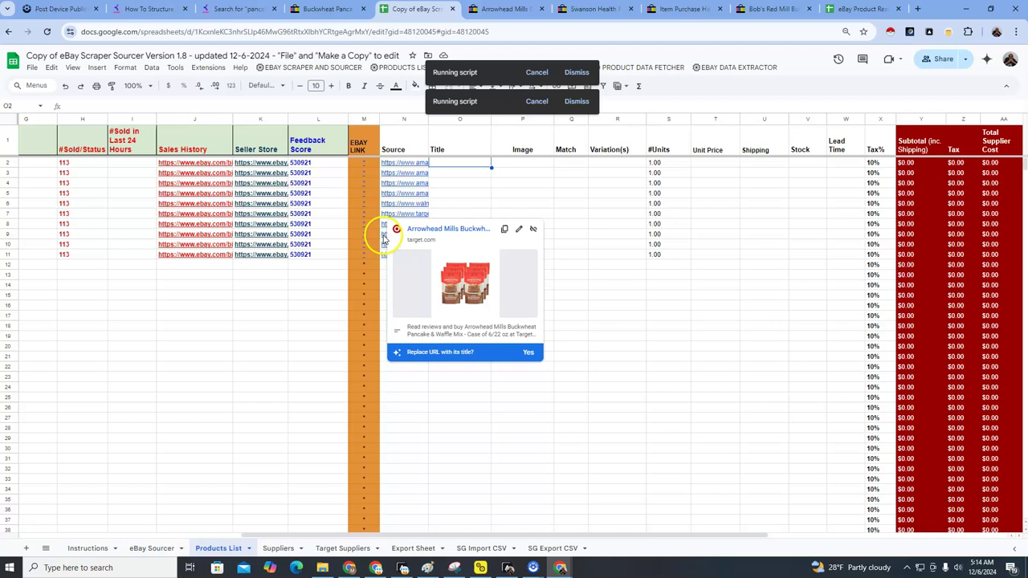
mouse_move(177, 166)
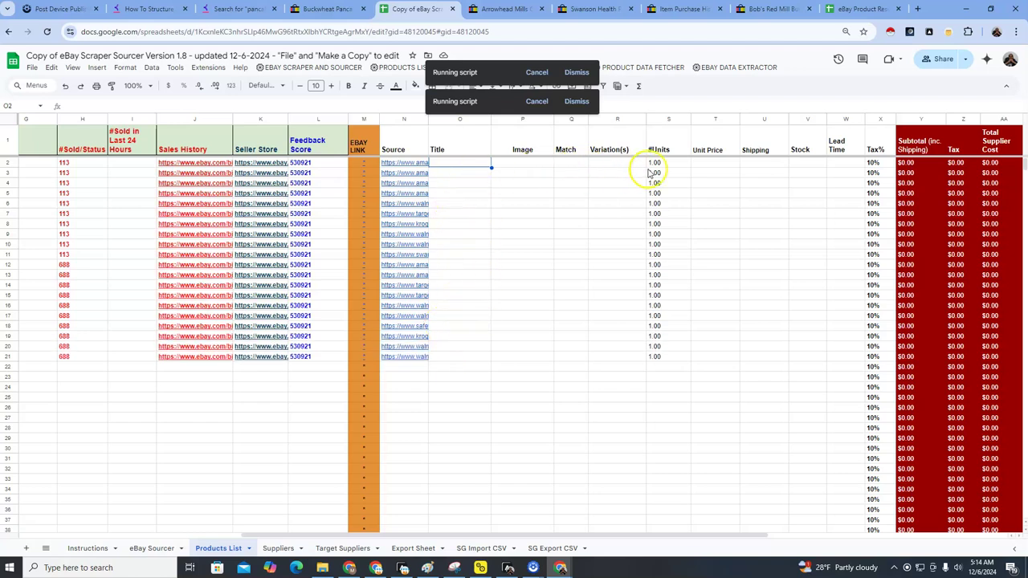
left_click_drag(730, 169, 712, 358)
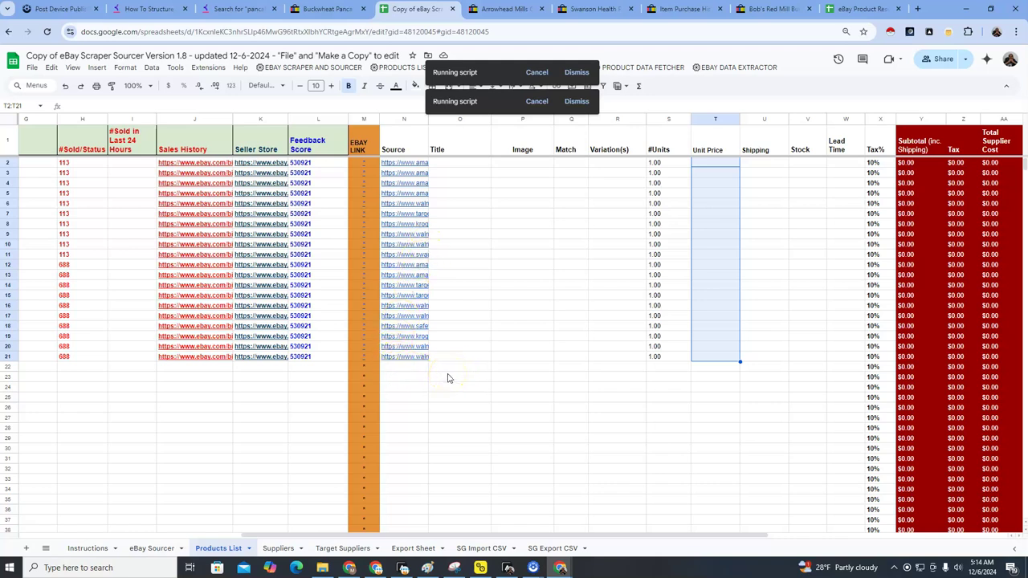
Step: Browse row 2's columns, from title and shipping to fees, profit and ROI
key("Right")
key("Right")
key("Right")
key("Right")
key("Right")
key("Right")
key("Right")
key("Right")
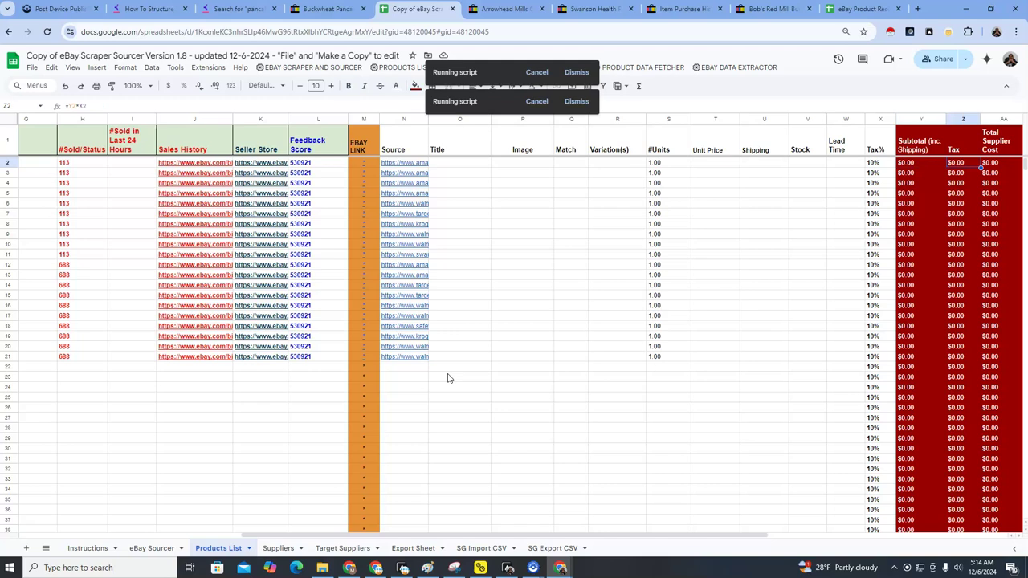
key("Right")
key("Right")
key("Right")
key("Right")
key("Right")
key("Right")
key("Right")
key("Right")
key("Right")
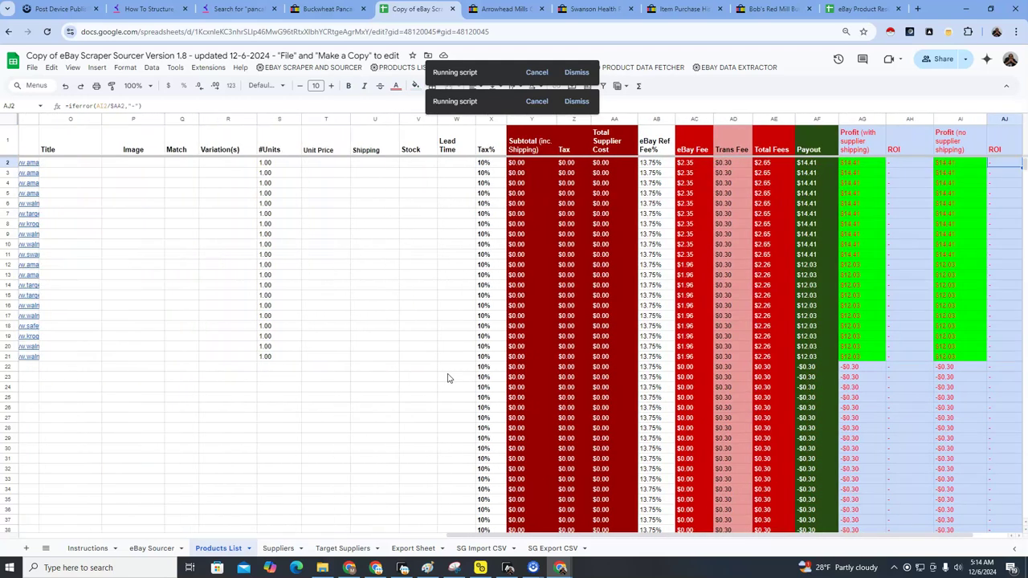
key("Left")
key("Left")
key("Left")
key("Left")
key("Left")
key("Left")
key("Left")
key("Left")
key("Left")
key("Left")
key("Left")
key("Left")
key("Left")
key("Left")
key("Left")
key("Left")
key("Left")
key("Left")
key("Left")
key("Left")
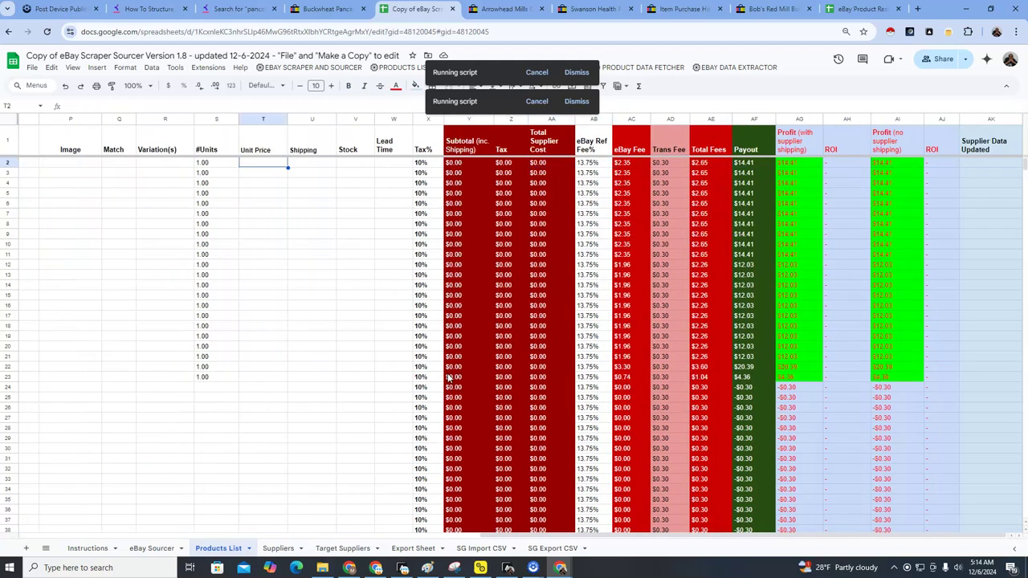
key("Left")
key("Left")
key("Left")
key("Left")
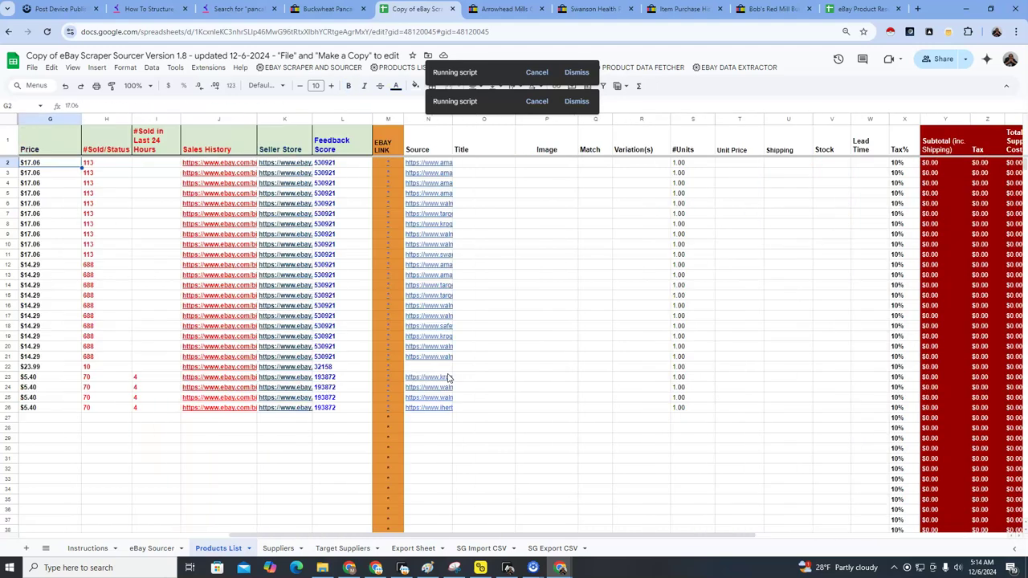
key("Right")
key("Right")
key("Right")
key("Right")
key("Right")
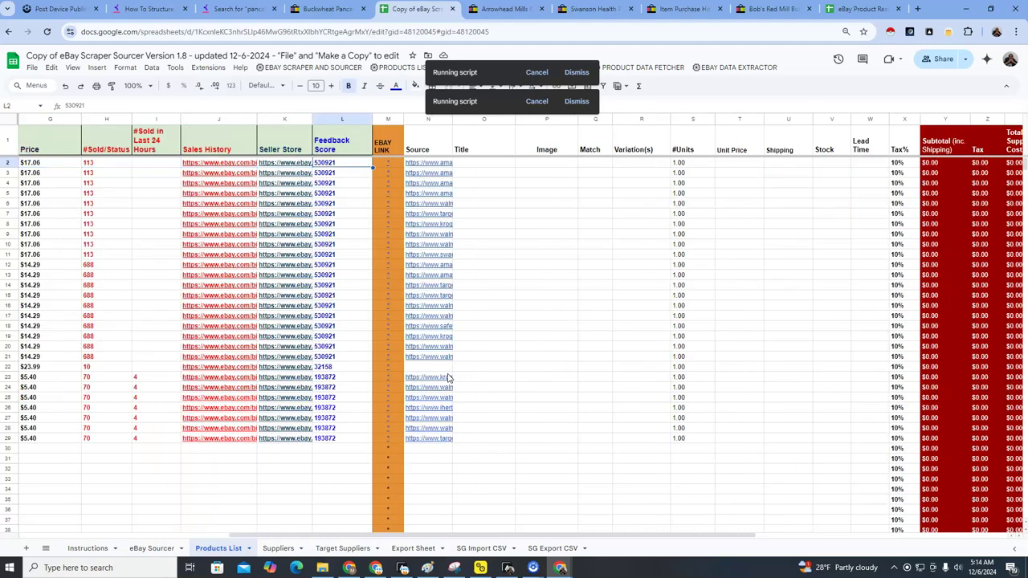
key("Left")
key("Left")
key("Left")
key("Left")
key("Left")
key("Left")
key("Left")
key("Left")
key("Left")
key("Left")
key("Left")
key("Left")
key("Right")
key("Right")
key("Right")
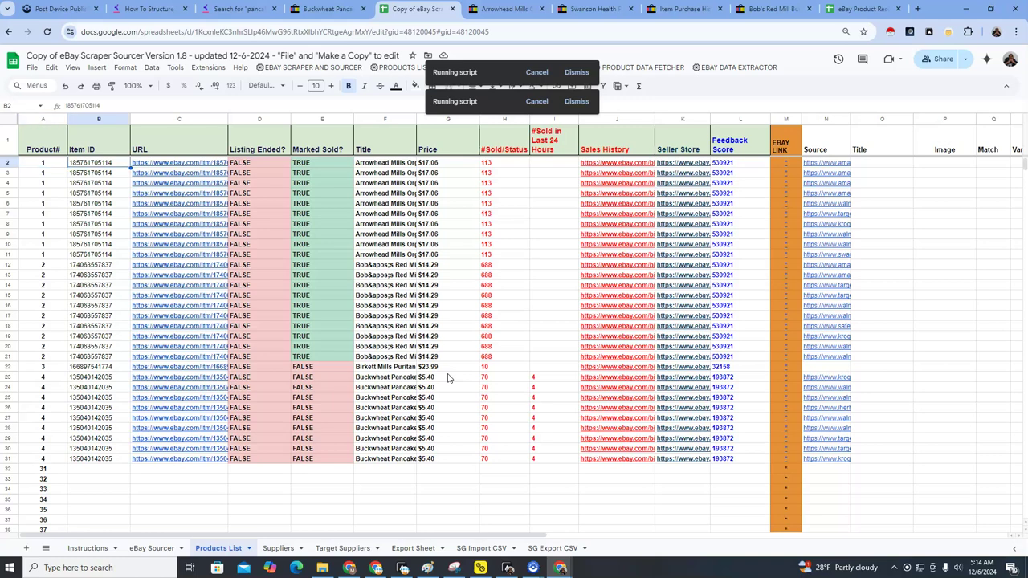
key("Right")
key("Right")
key("Right")
key("Right")
key("Right")
key("Right")
key("Right")
key("Right")
key("Right")
key("Right")
key("Right")
key("Right")
key("Right")
key("Right")
key("Right")
key("Right")
key("Right")
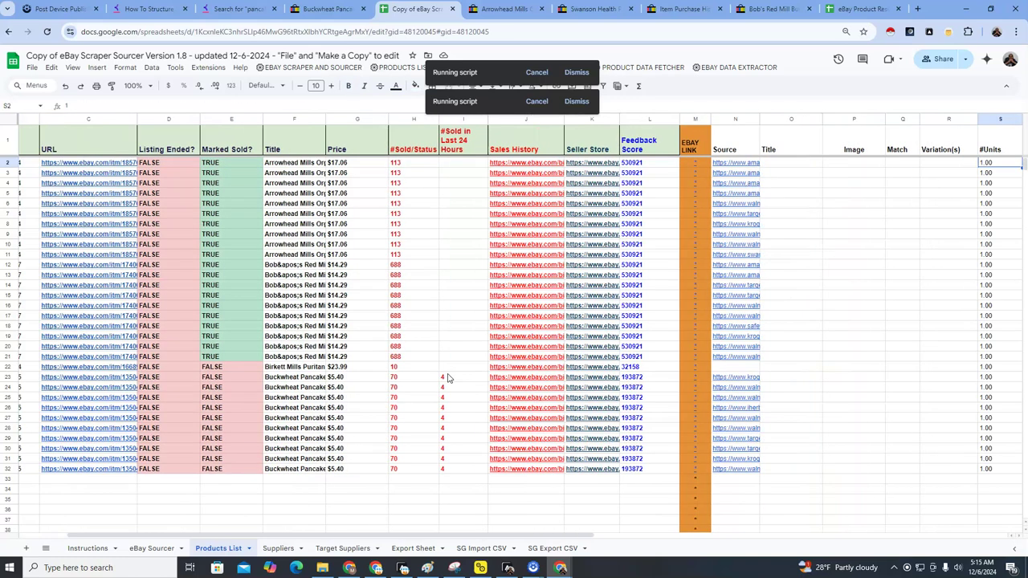
key("Right")
key("Right")
key("Right")
key("Right")
key("Right")
key("Right")
key("Right")
key("Left")
key("Left")
key("Left")
key("Left")
key("Left")
key("Left")
key("Left")
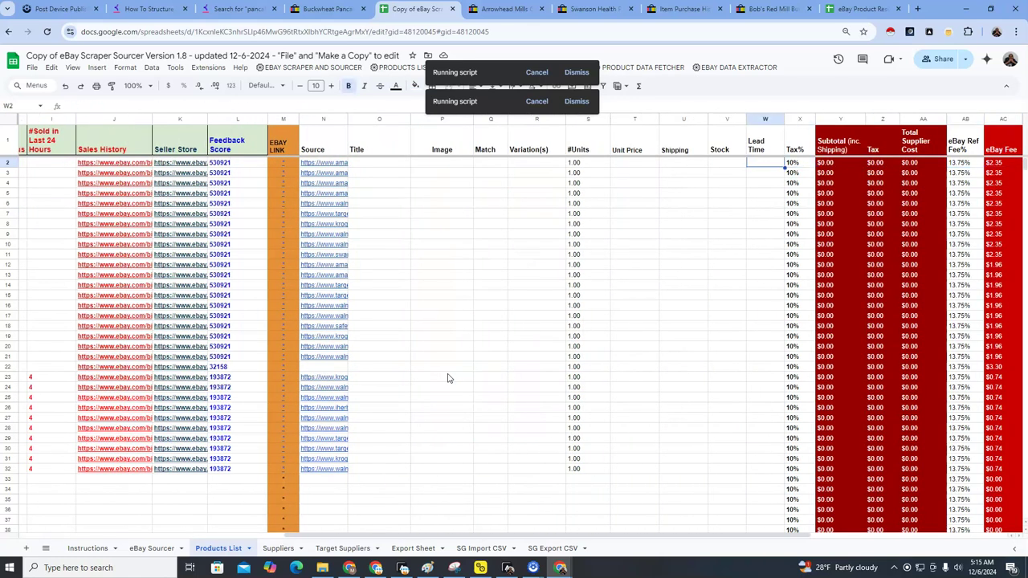
key("Left")
key("Left")
key("Left")
key("Left")
key("Left")
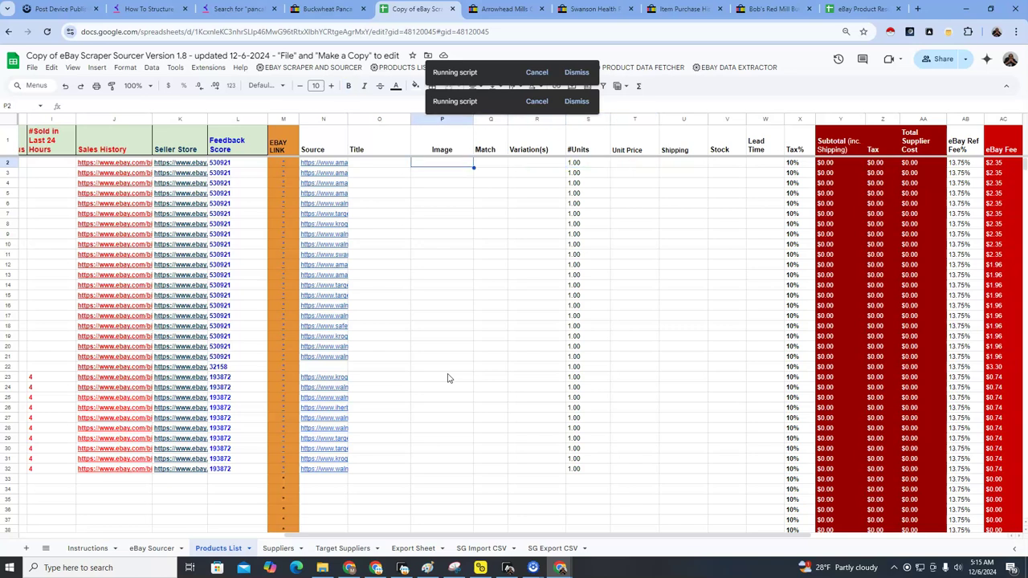
key("Left")
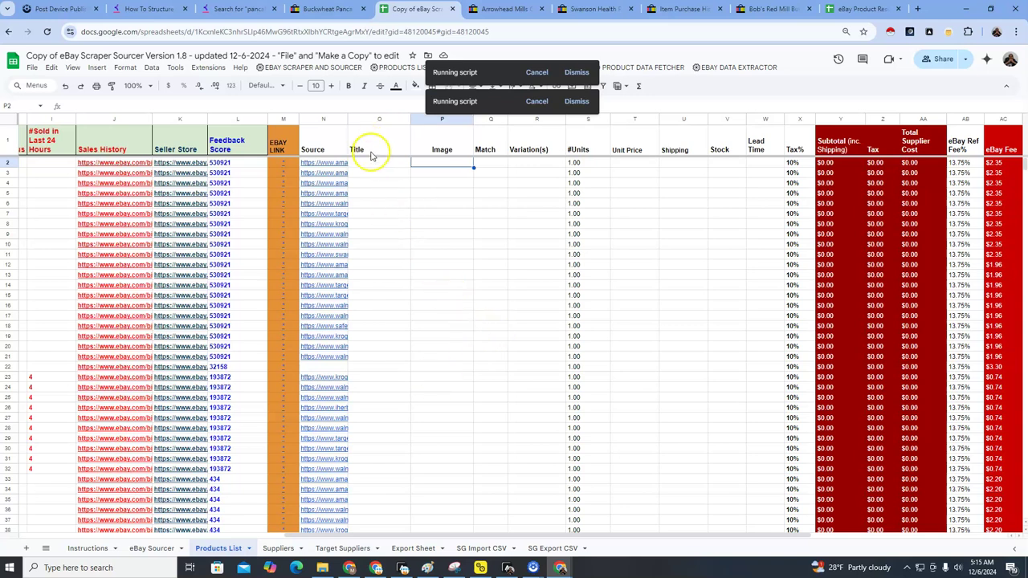
left_click_drag(372, 162, 445, 263)
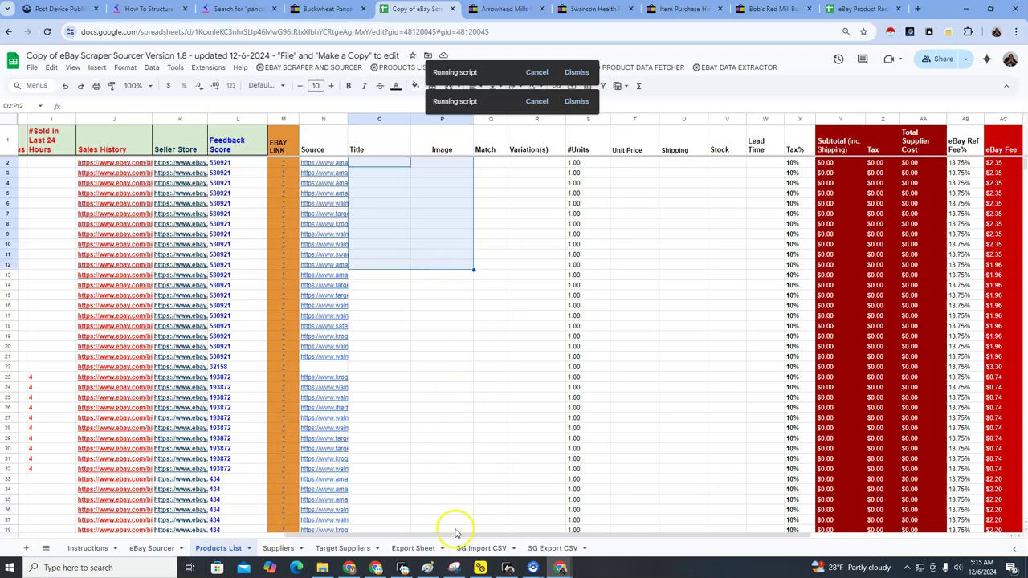
left_click_drag(452, 534, 354, 537)
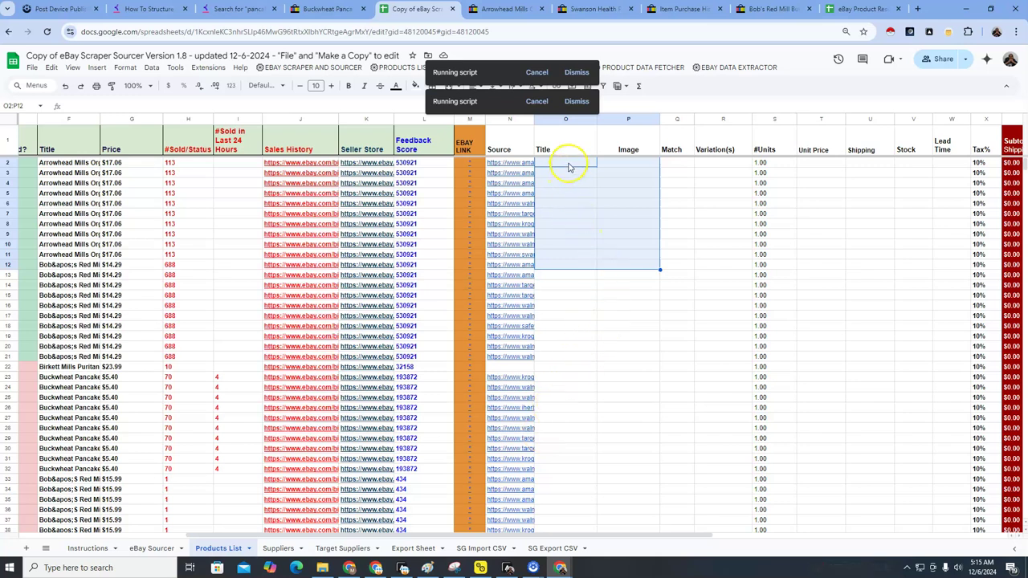
left_click_drag(570, 167, 717, 378)
left_click_drag(565, 537, 662, 536)
left_click_drag(643, 162, 650, 363)
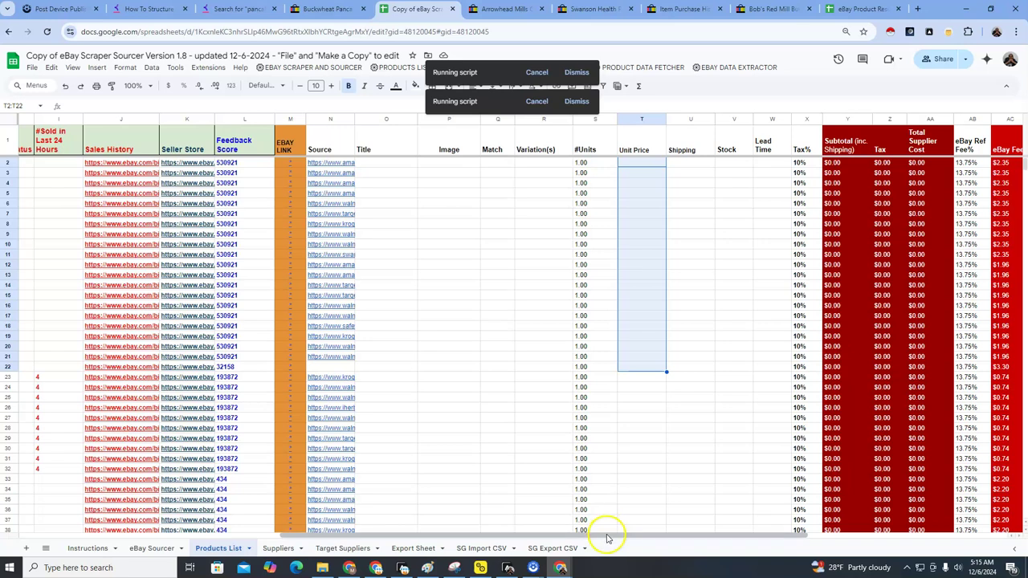
mouse_move(334, 446)
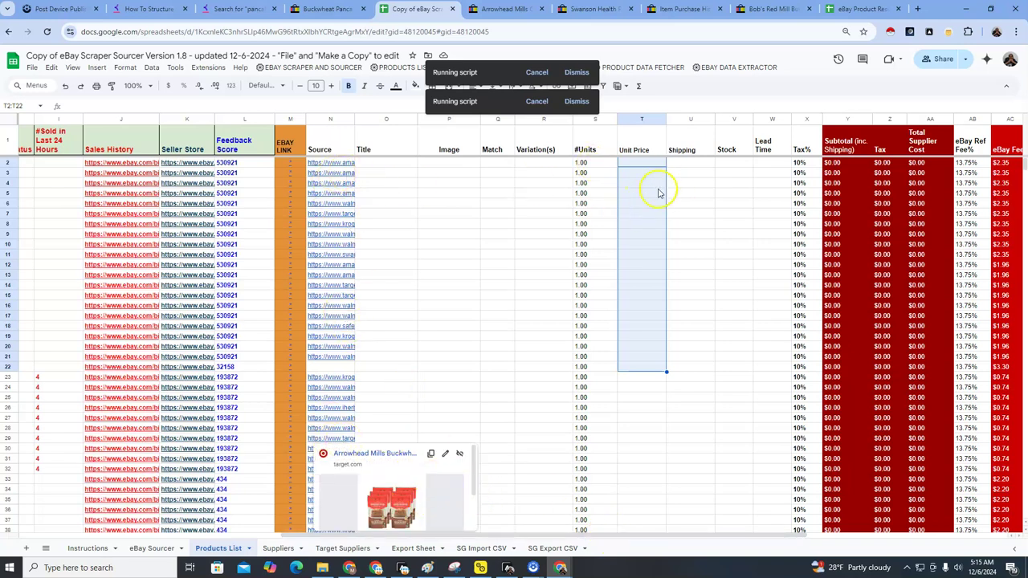
left_click_drag(516, 535, 249, 537)
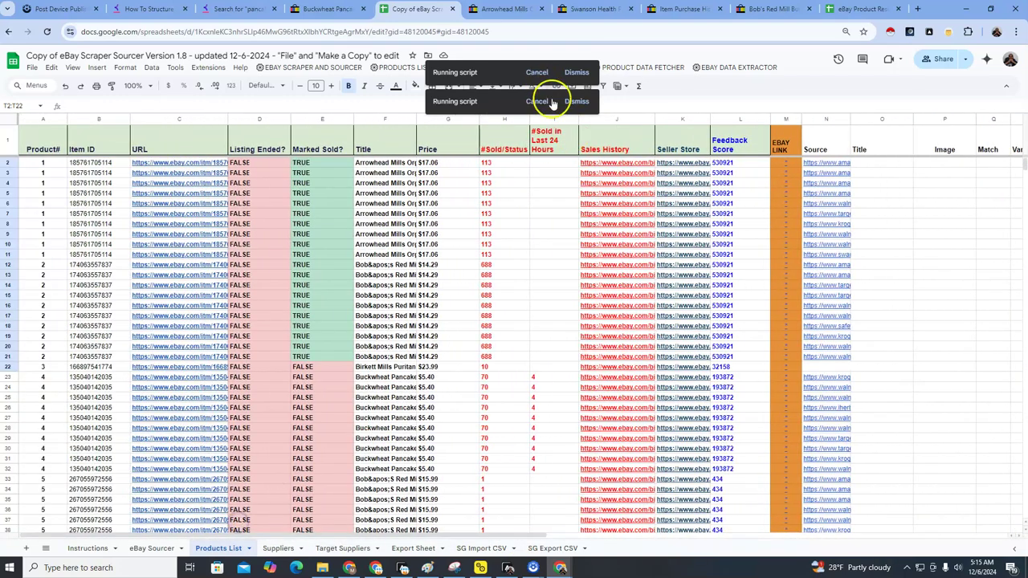
left_click(642, 67)
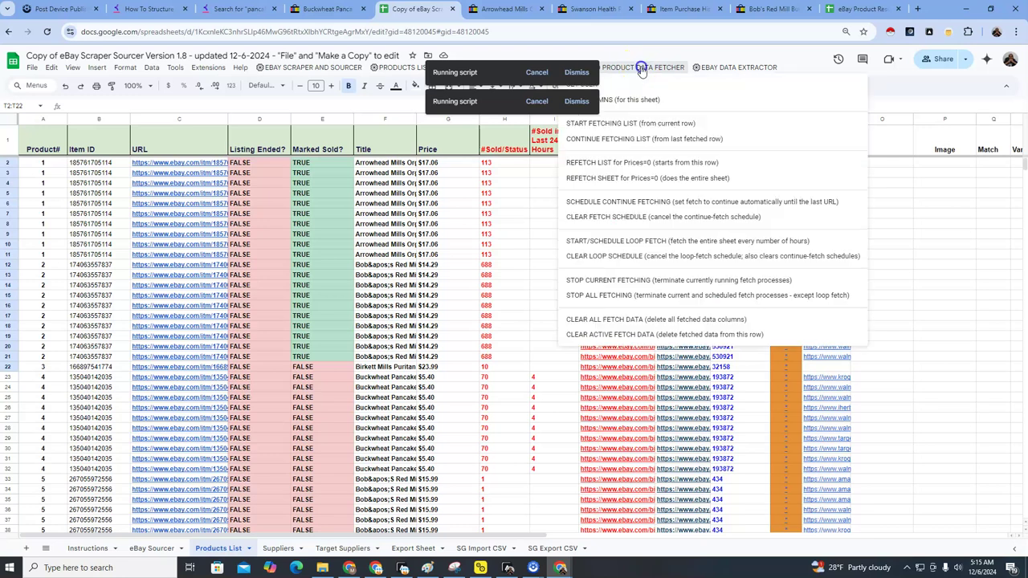
left_click(522, 176)
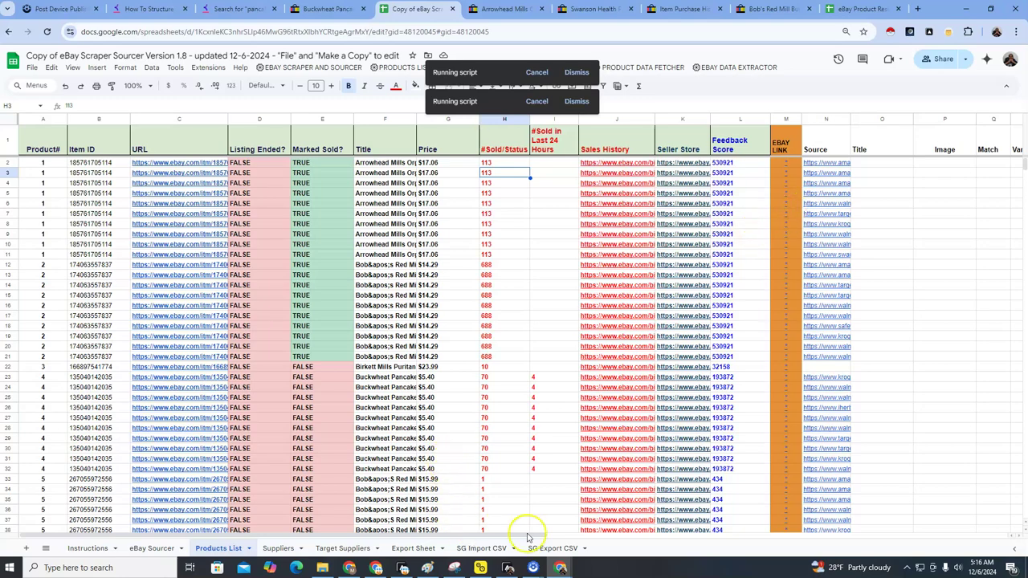
left_click_drag(299, 532, 557, 505)
left_click(472, 547)
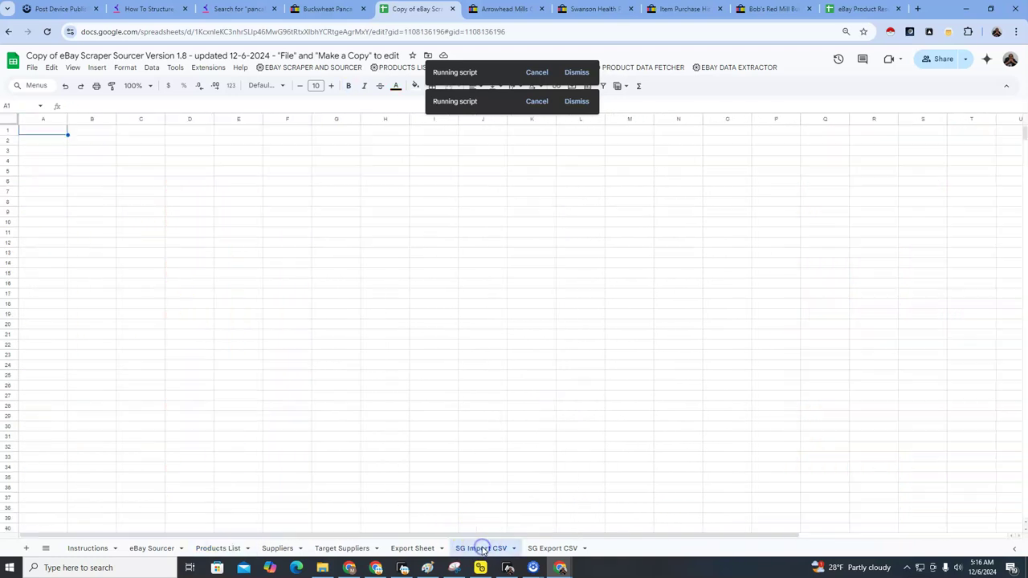
left_click(549, 549)
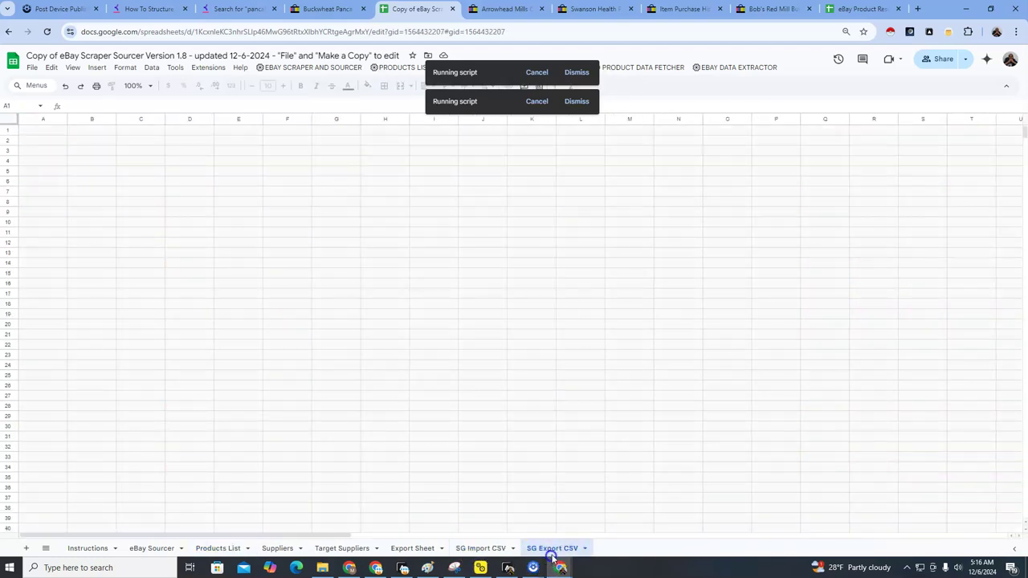
left_click(210, 553)
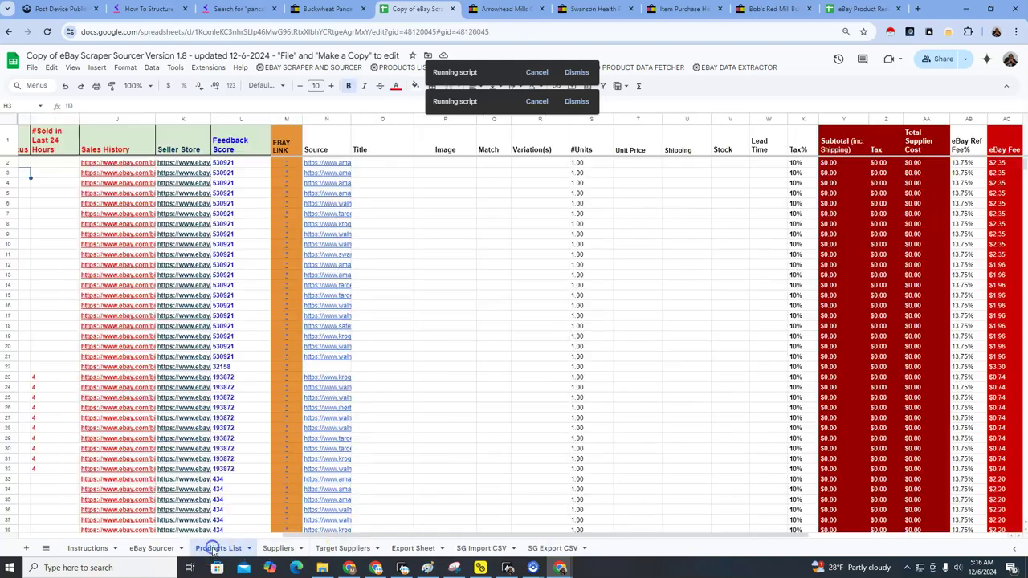
left_click_drag(643, 163, 661, 368)
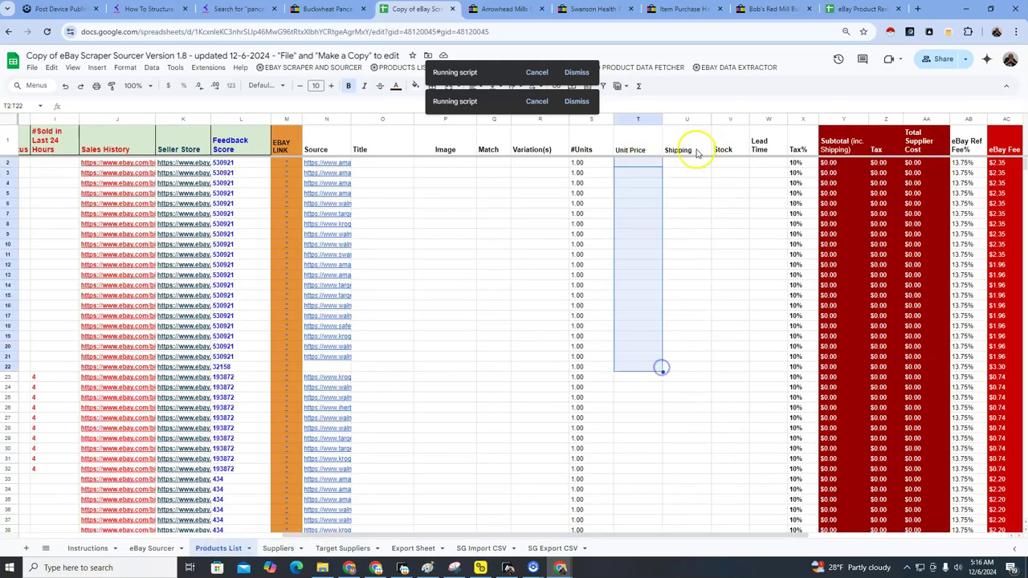
left_click_drag(687, 163, 687, 283)
left_click_drag(635, 164, 639, 355)
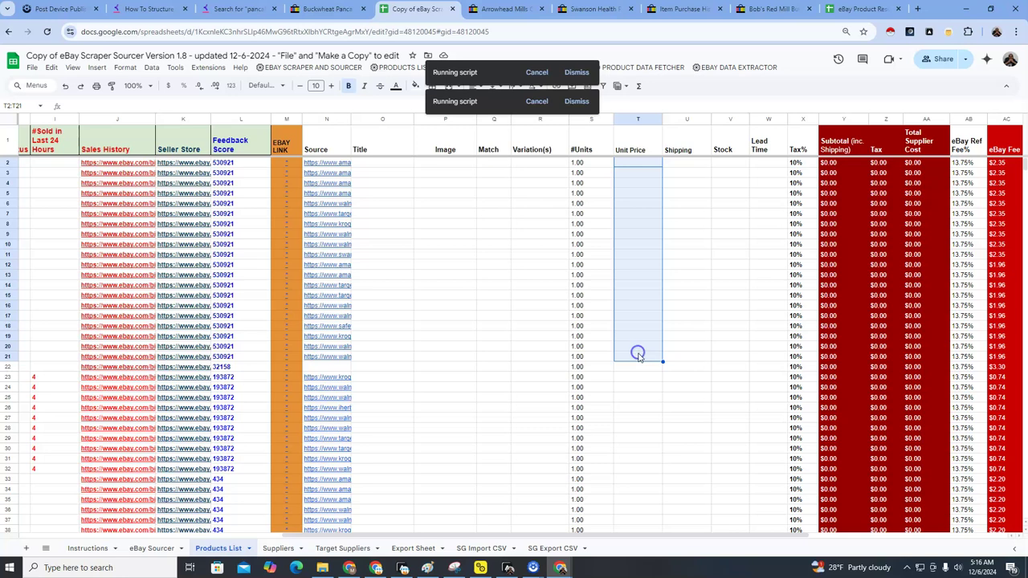
left_click_drag(382, 164, 386, 279)
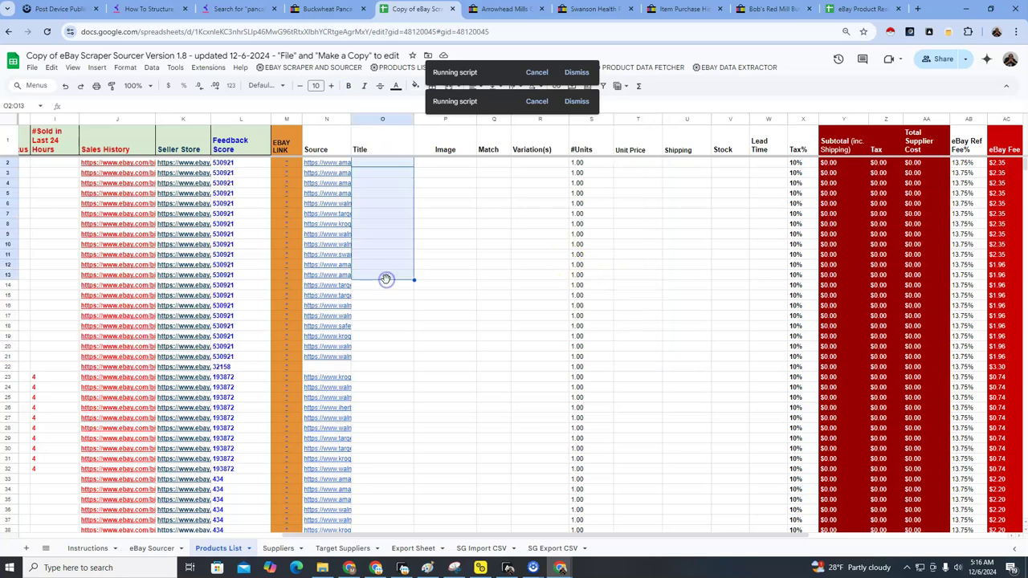
left_click(399, 157)
left_click(396, 171)
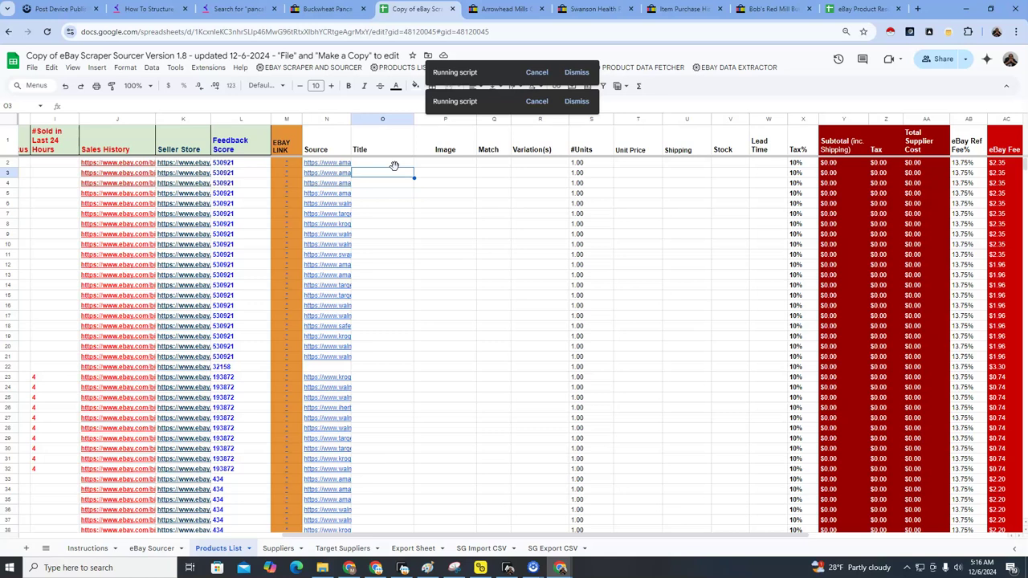
left_click(394, 165)
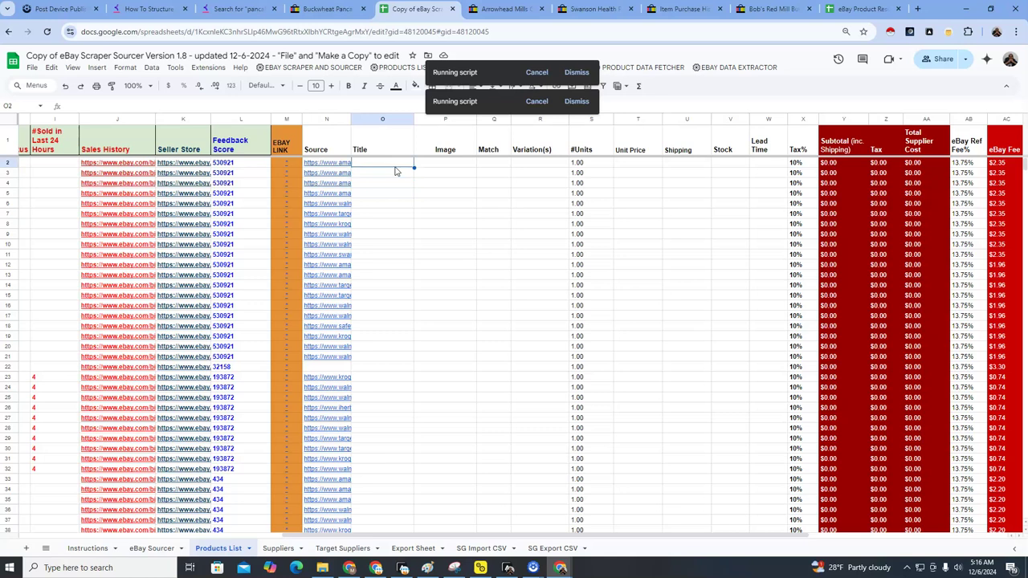
key("Right")
key("Right")
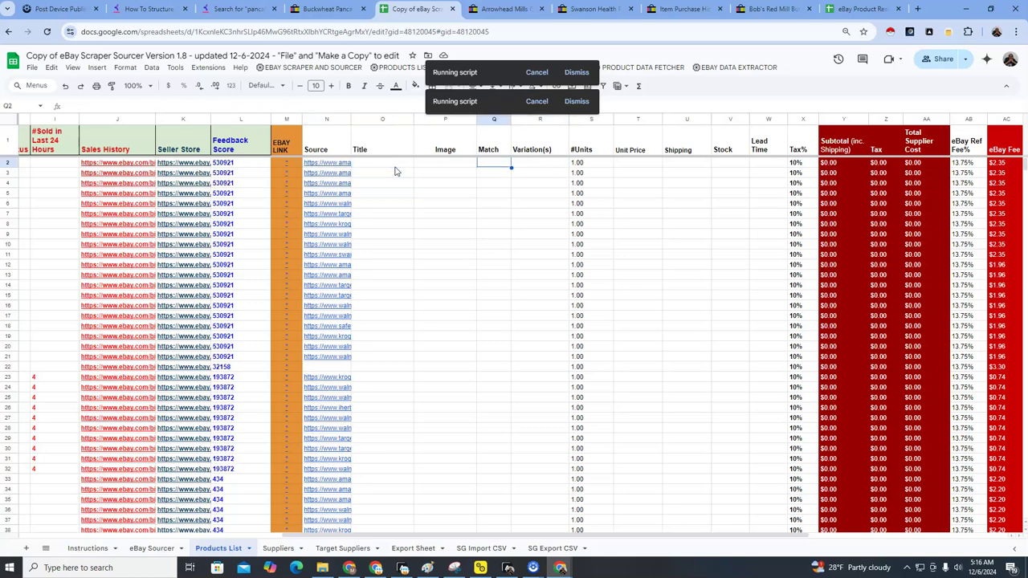
key("Left")
key("Left")
key("Left")
key("Left")
key("Left")
key("Left")
key("Left")
key("Left")
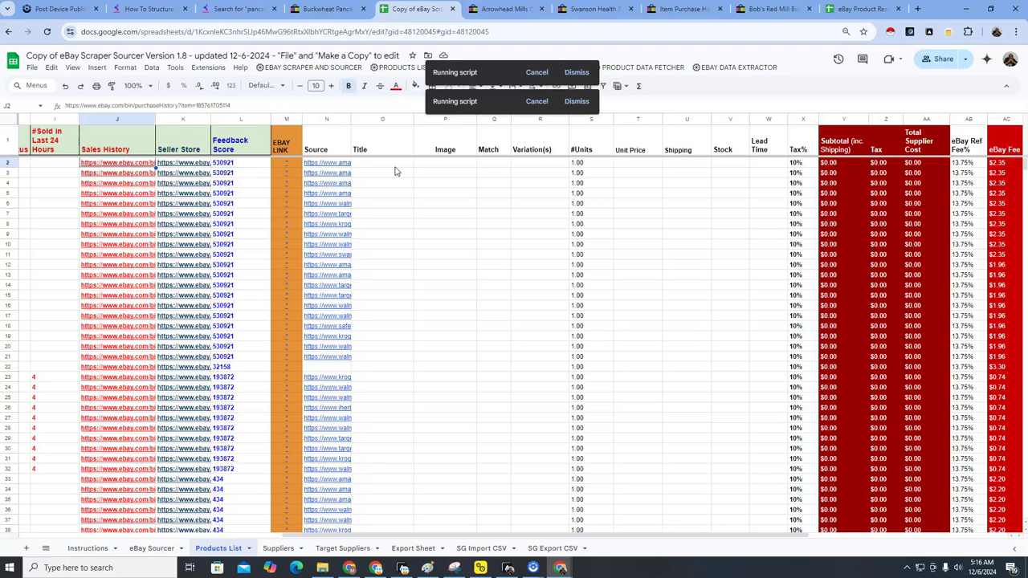
key("Left")
key("Left")
key("Left")
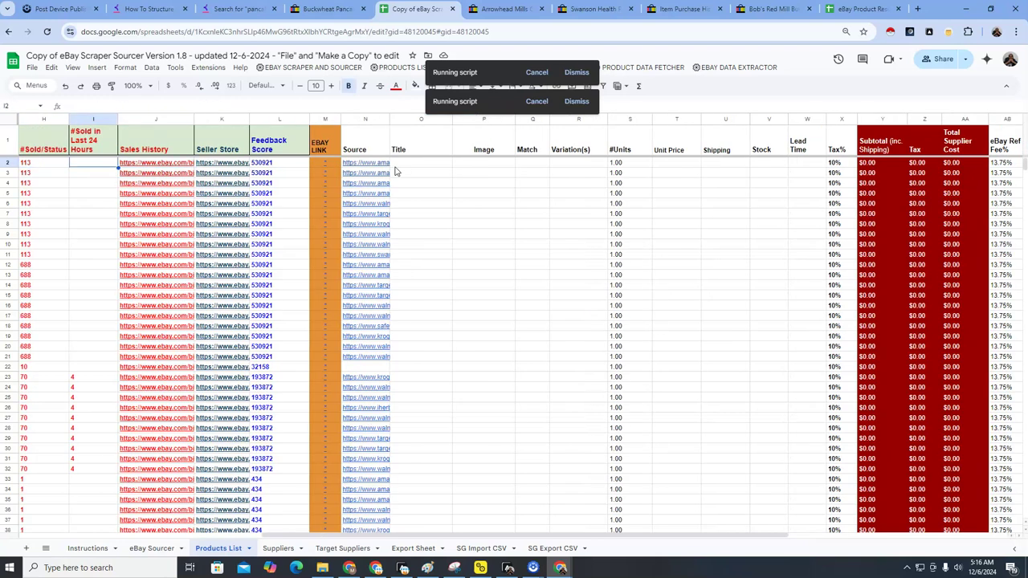
key("Left")
key("Left")
key("Left")
key("Left")
key("Left")
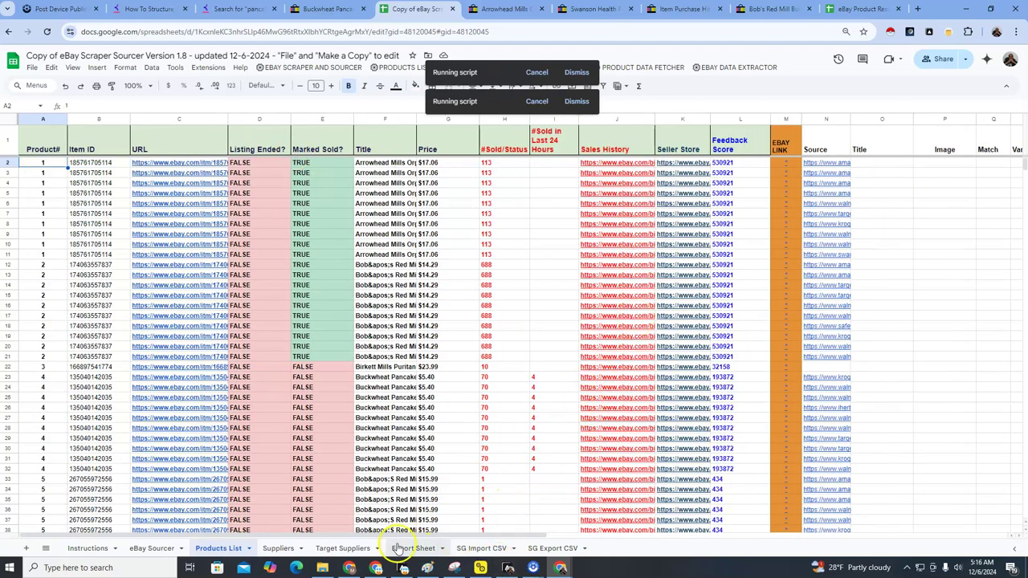
Step: Select the eBay Sourcer listing titles in F8:F25, then bring up Automa's Google Shopping Product Matcher
left_click(153, 548)
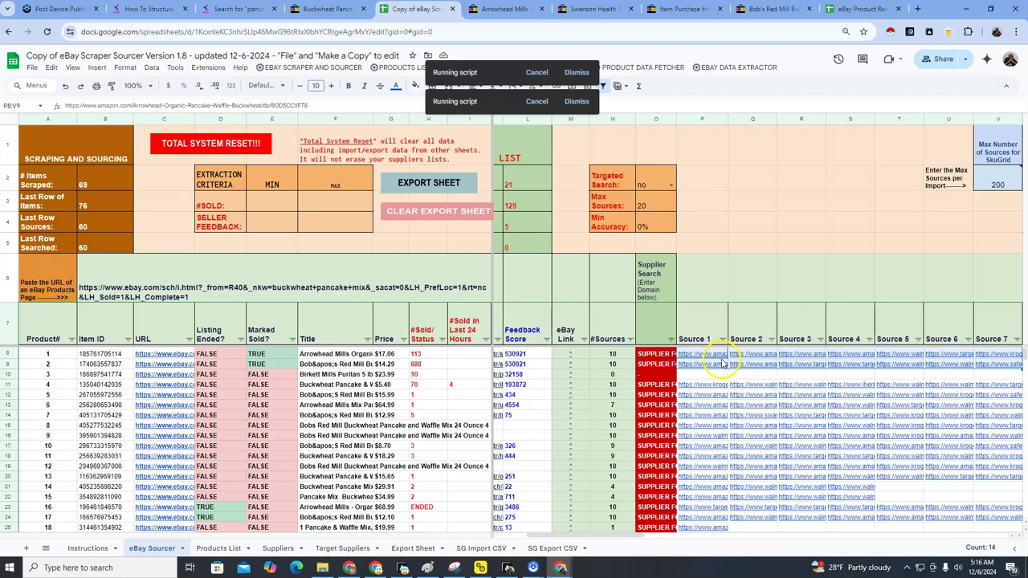
left_click(811, 502)
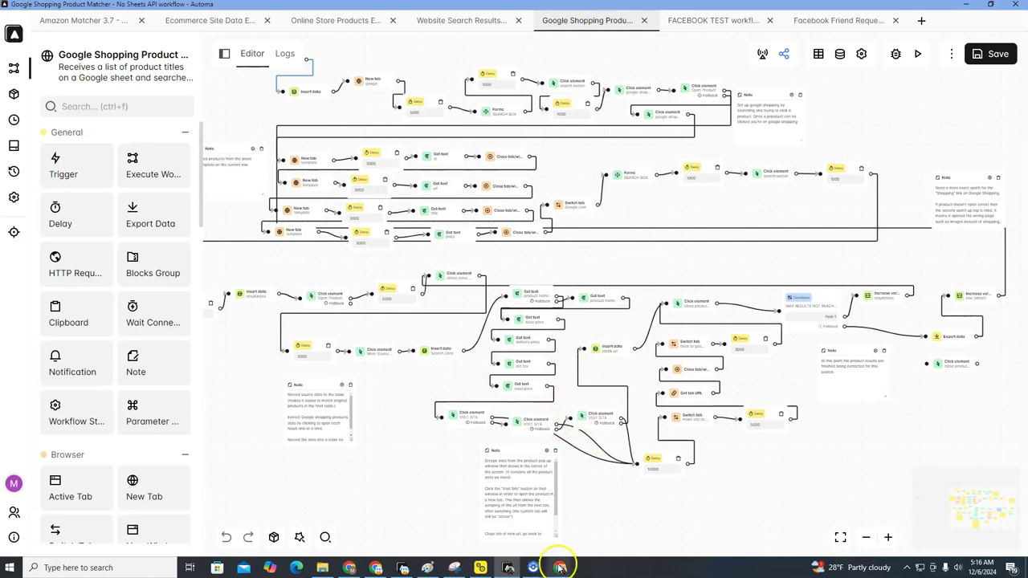
mouse_move(560, 568)
left_click(595, 536)
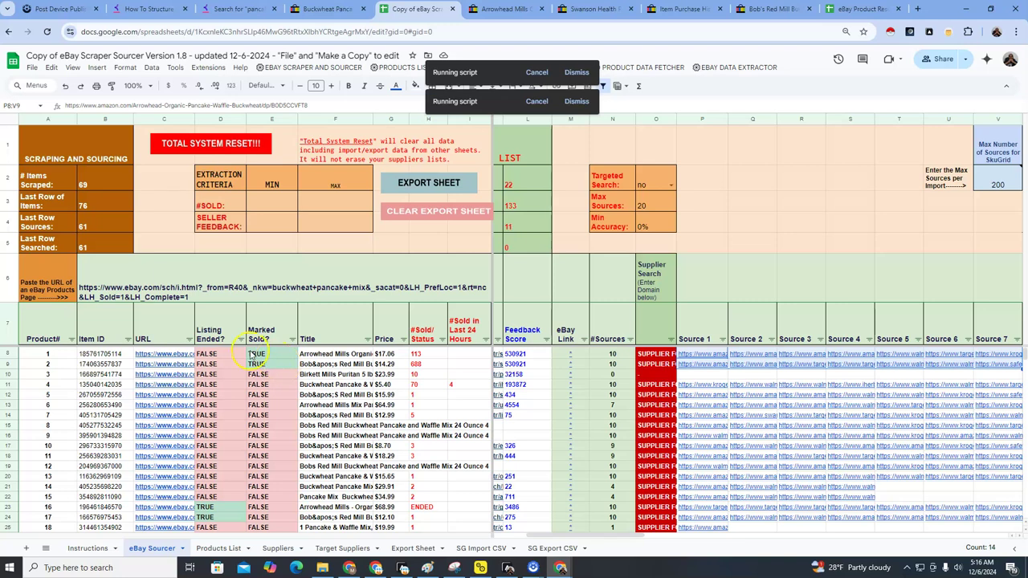
left_click_drag(328, 354, 341, 529)
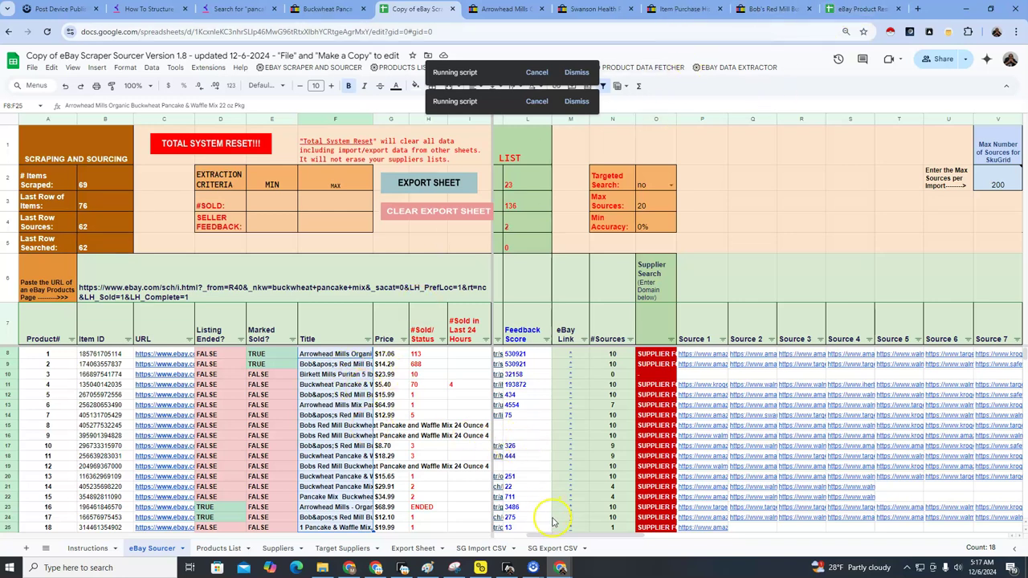
left_click(509, 568)
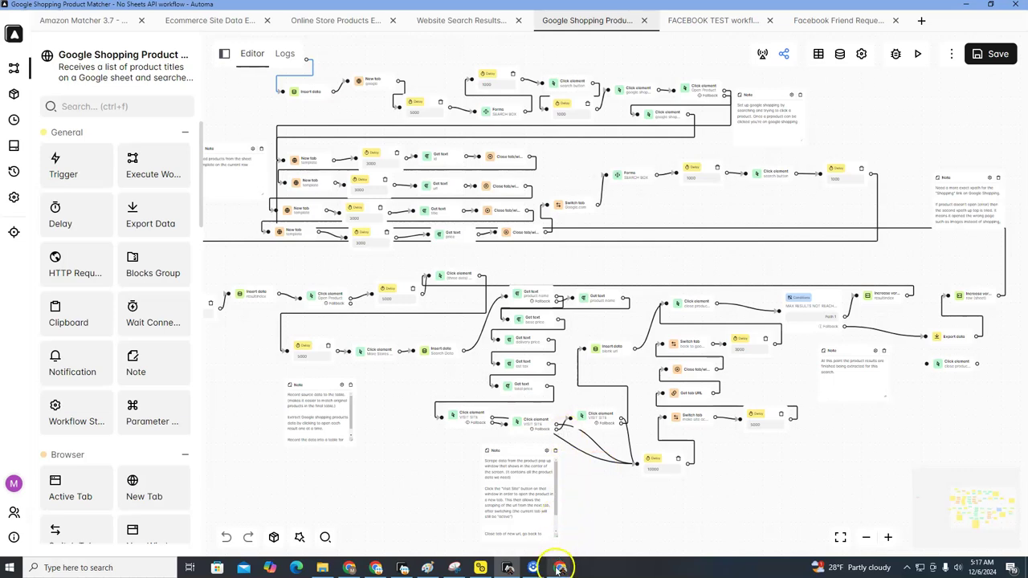
Step: Go from the Automa workflow back to the eBay Scraper spreadsheet
mouse_move(560, 568)
left_click(584, 547)
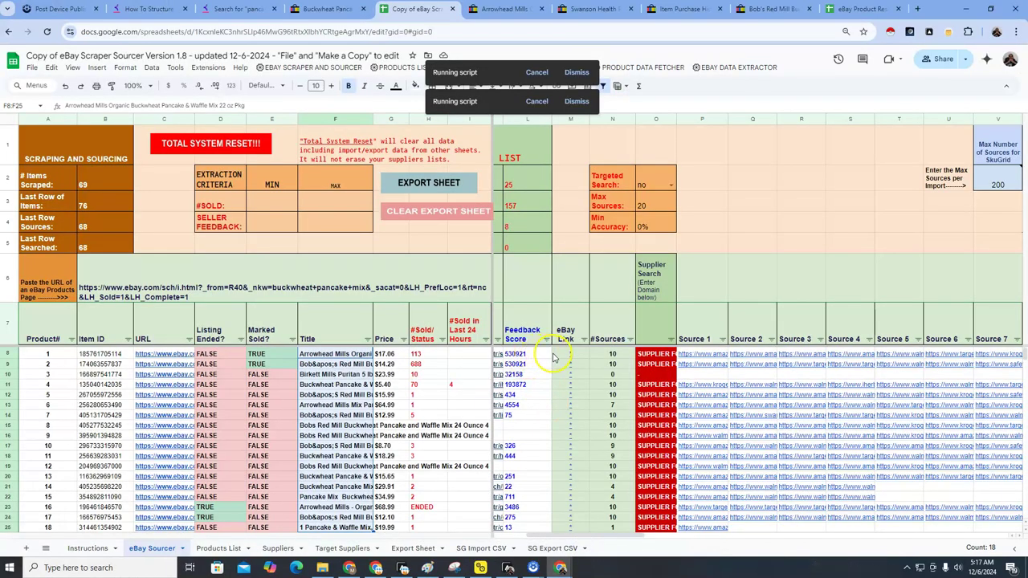
Step: Clear the title selection and select I11, product 4's sold-in-last-24-hours value
mouse_move(552, 358)
left_click(332, 331)
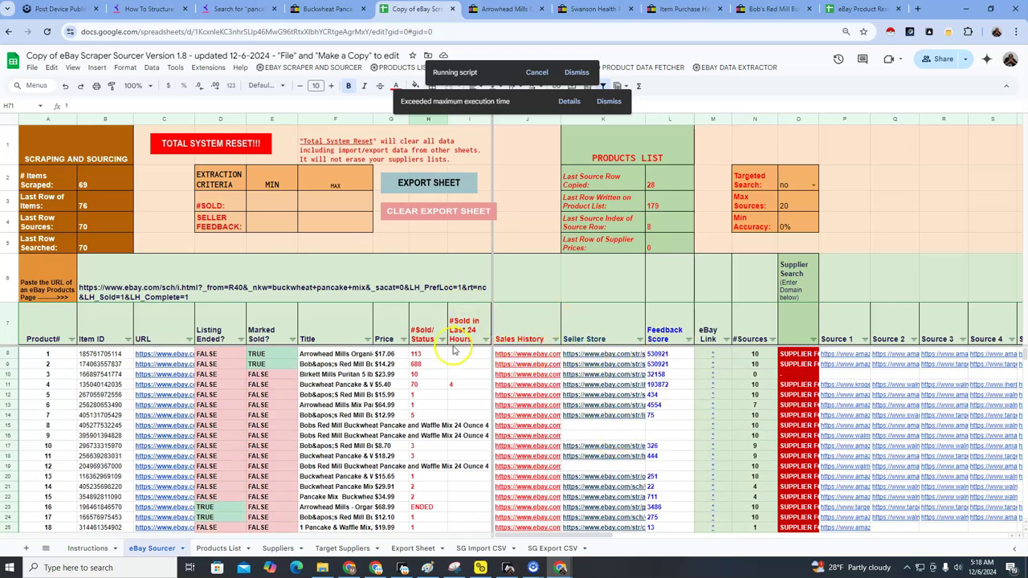
left_click(464, 386)
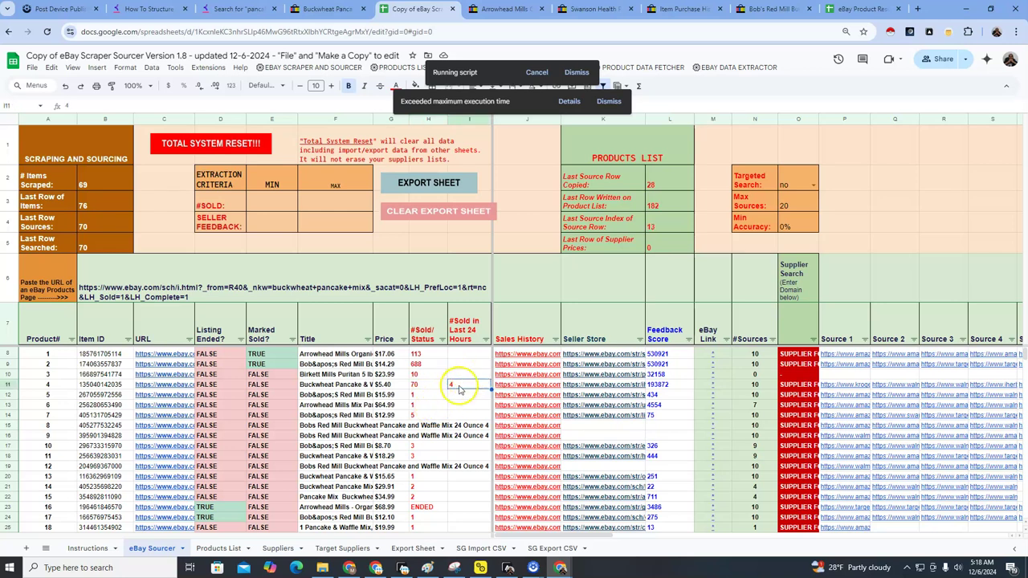
Step: Open product 4's Buckwheat Pancake & Waffle Mix eBay listing, then return to the spreadsheet
left_click(184, 391)
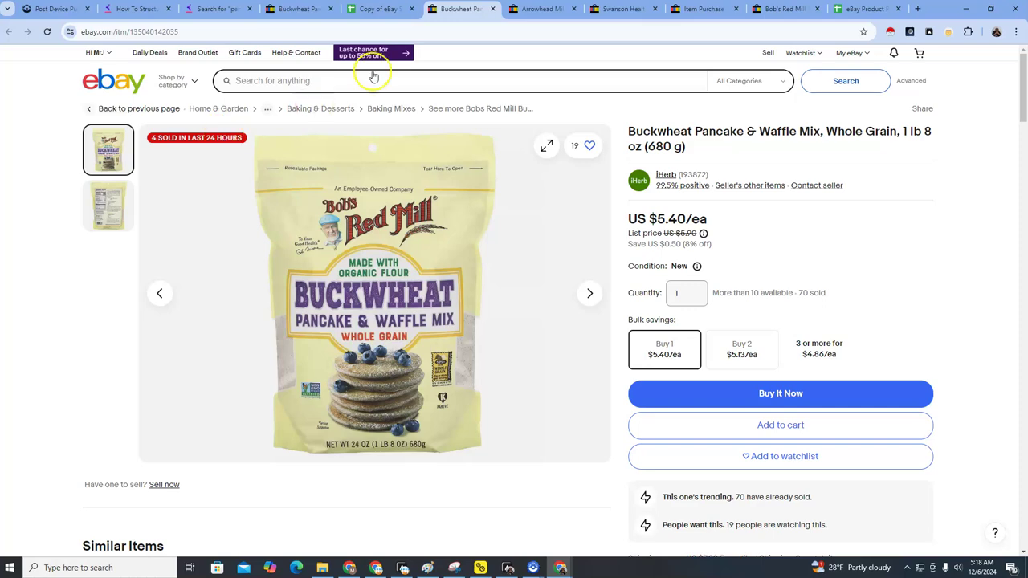
left_click(376, 15)
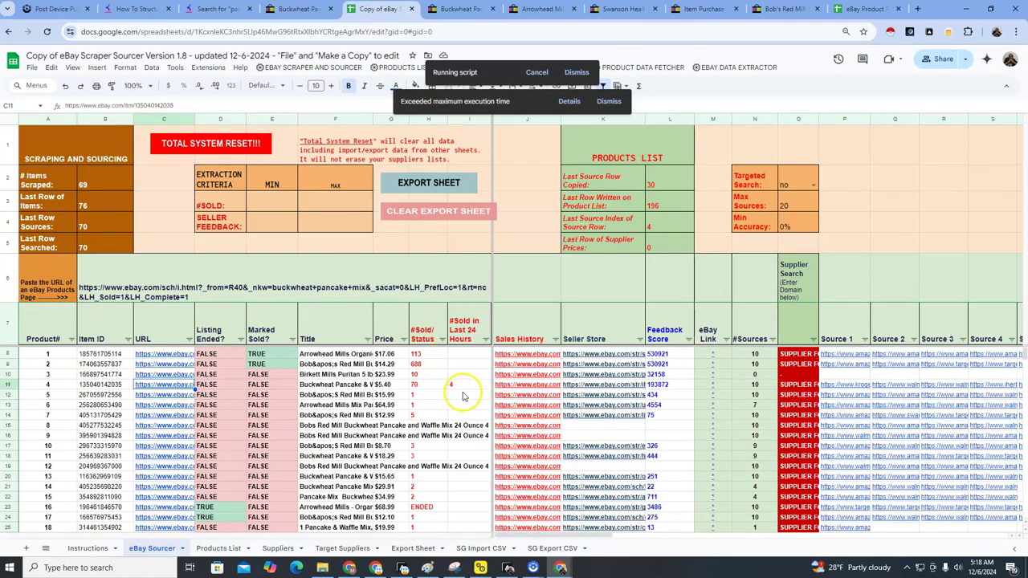
Step: Reselect I11 and scroll down and back up through the eBay Sourcer rows
left_click(463, 385)
scroll(468, 402, "down", 10)
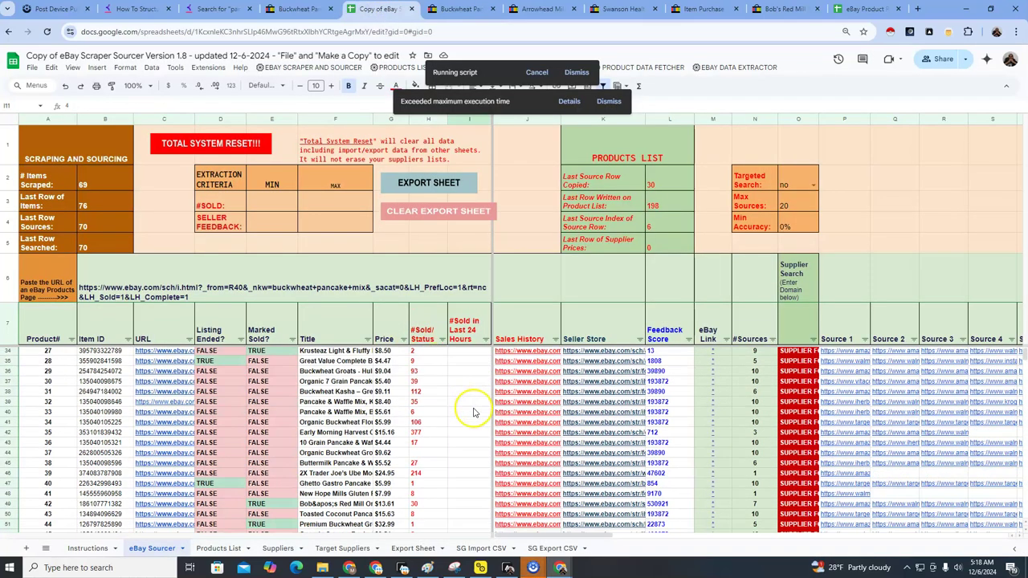
scroll(472, 412, "down", 4)
scroll(469, 409, "up", 15)
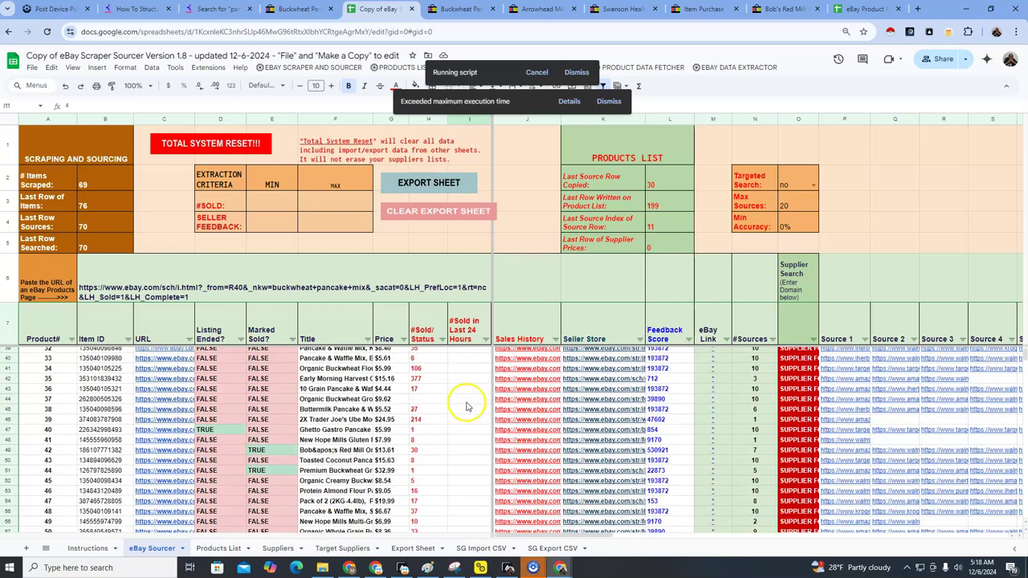